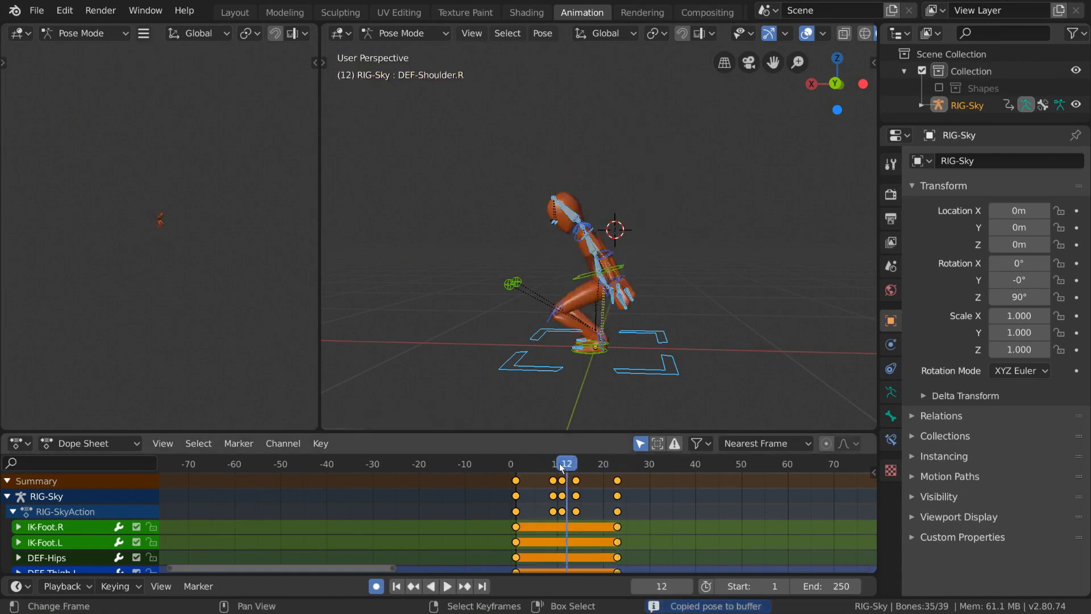
Key the whole rig at the existing keyframes at frames 9, 11 and 14 by copying and pasting the pose onto itself.
key(ctrl+c)
key(ctrl+v)
click(562, 463)
key(ctrl+c)
key(ctrl+v)
click(576, 463)
key(ctrl+c)
key(ctrl+v)
Play back the jump animation from about frame 5 and view the rig's motion up close.
click(536, 465)
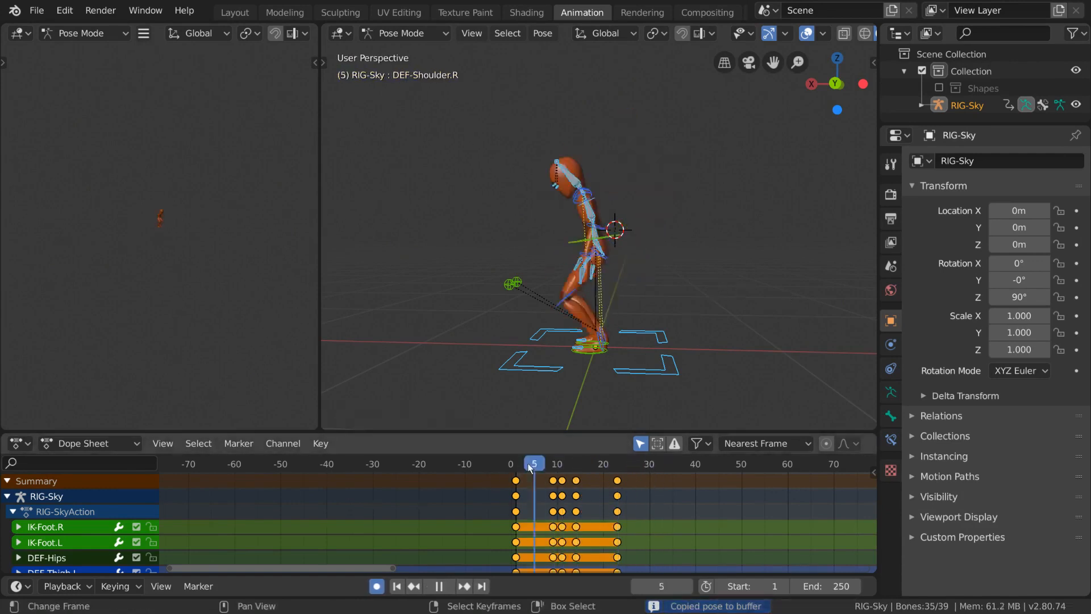
key(space)
scroll(676, 304, up, 2)
middle_drag(677, 304, 691, 312)
key(alt+a)
key(a)
key(space)
key(g)
right_click(602, 513)
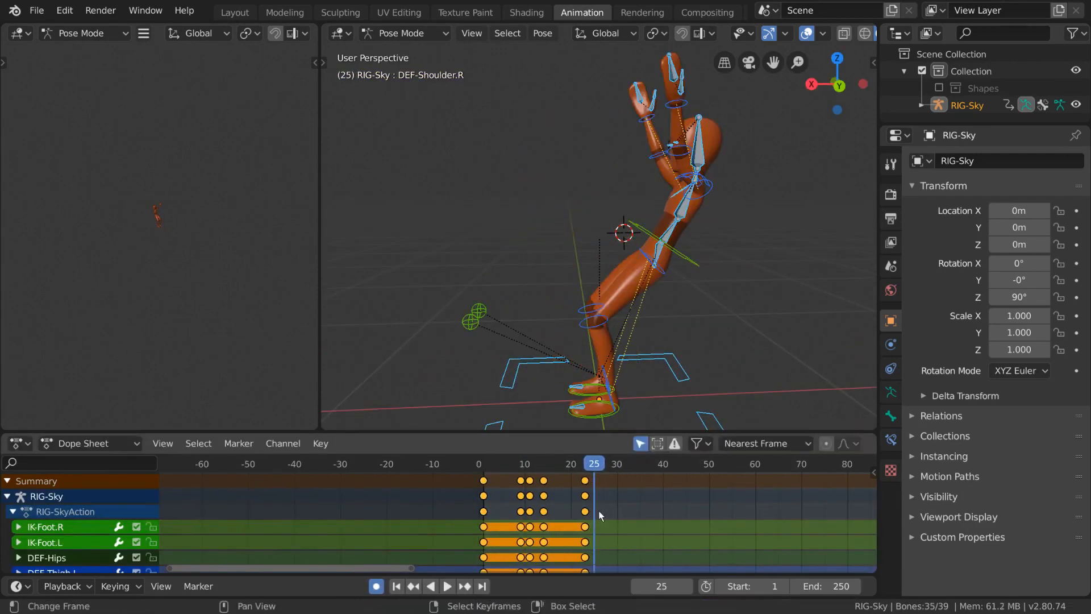
key(g)
right_click(605, 513)
click(479, 466)
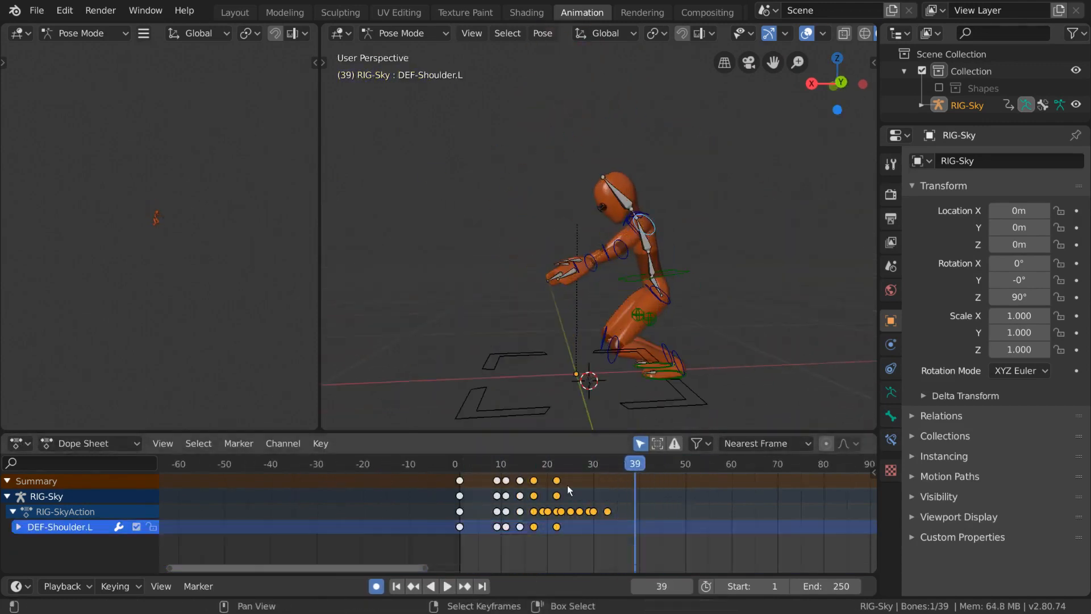
Rotate the left shoulder bone about the Y and X axes at frame 27 of the flip animation.
click(562, 470)
key(space)
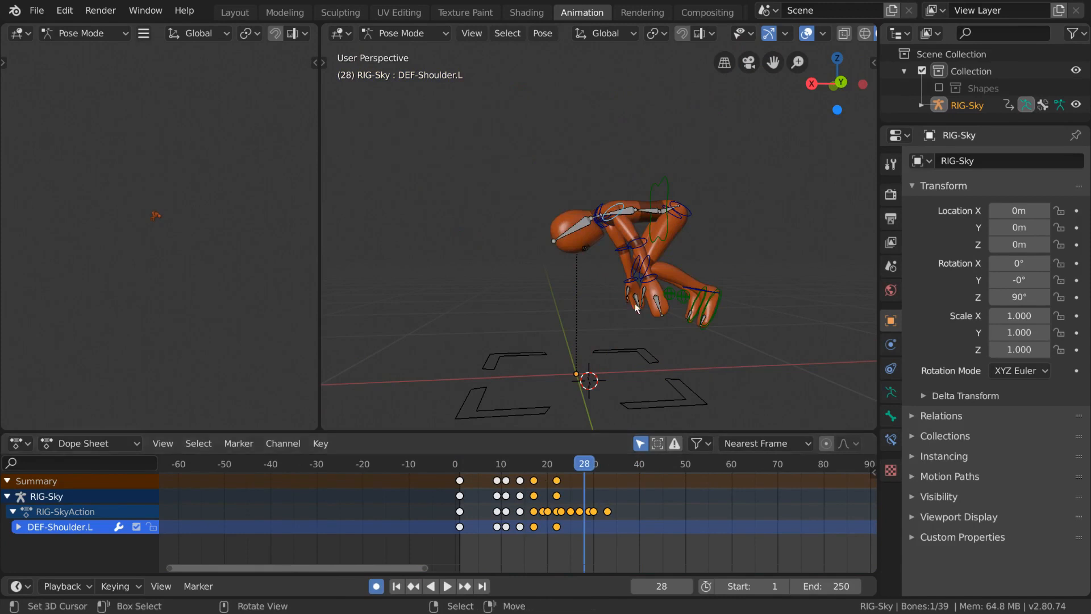
click(613, 212)
shift+click(628, 261)
key(space)
drag(535, 470, 580, 469)
key(r)
key(y)
click(642, 330)
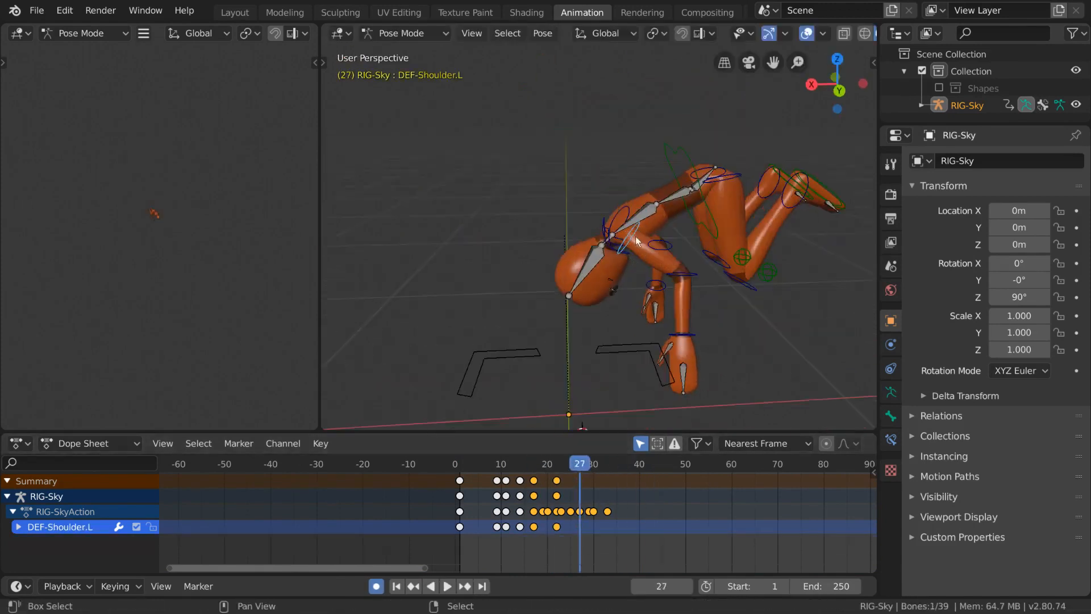
key(r)
key(x)
click(795, 293)
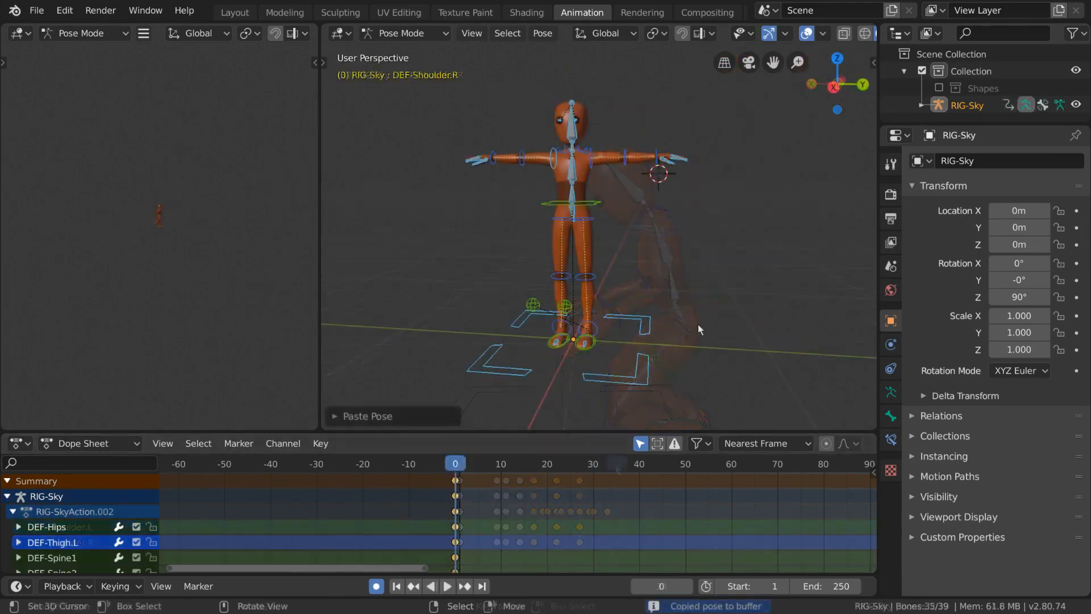
Copy the T-pose at frame 0, and lower and slightly tilt the pelvis at frame 20.
key(ctrl+c)
key(g)
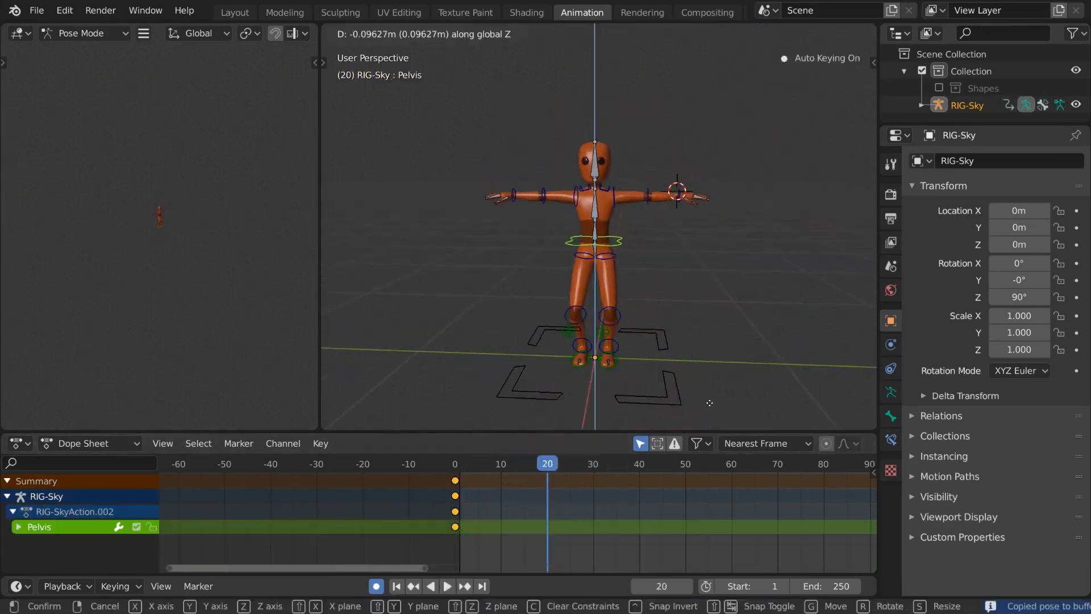
click(684, 316)
key(r)
click(744, 273)
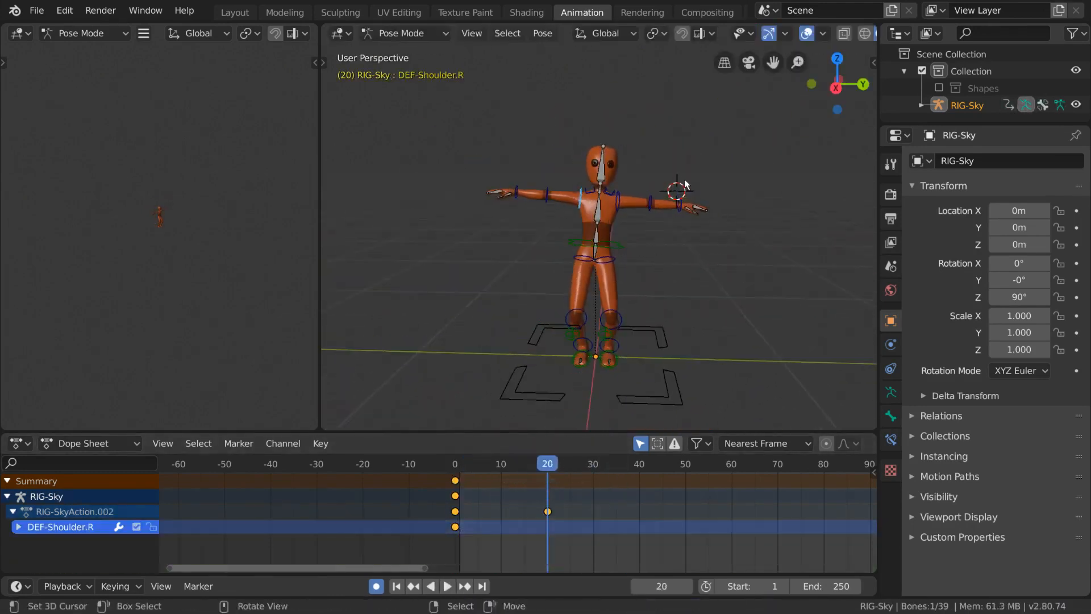
Raise the right arm and bend its elbow so the hand waves beside the head at frame 20.
right_click(547, 193)
key(r)
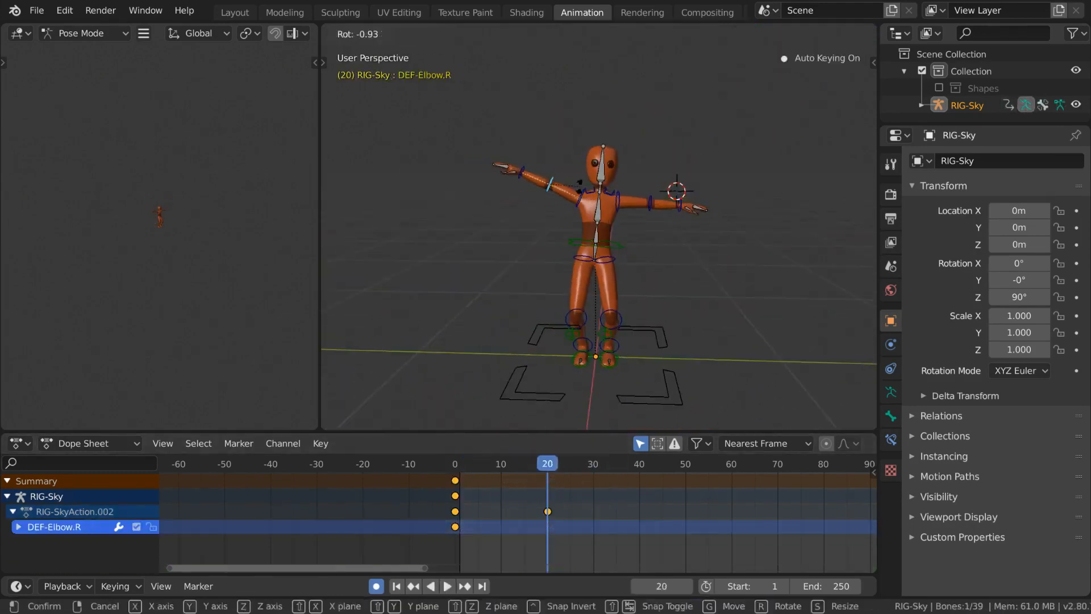
right_click(589, 192)
key(r)
key(r)
key(r)
Lower the left upper arm and bend the left elbow so the forearm points back toward the waist.
right_click(618, 202)
key(r)
click(650, 237)
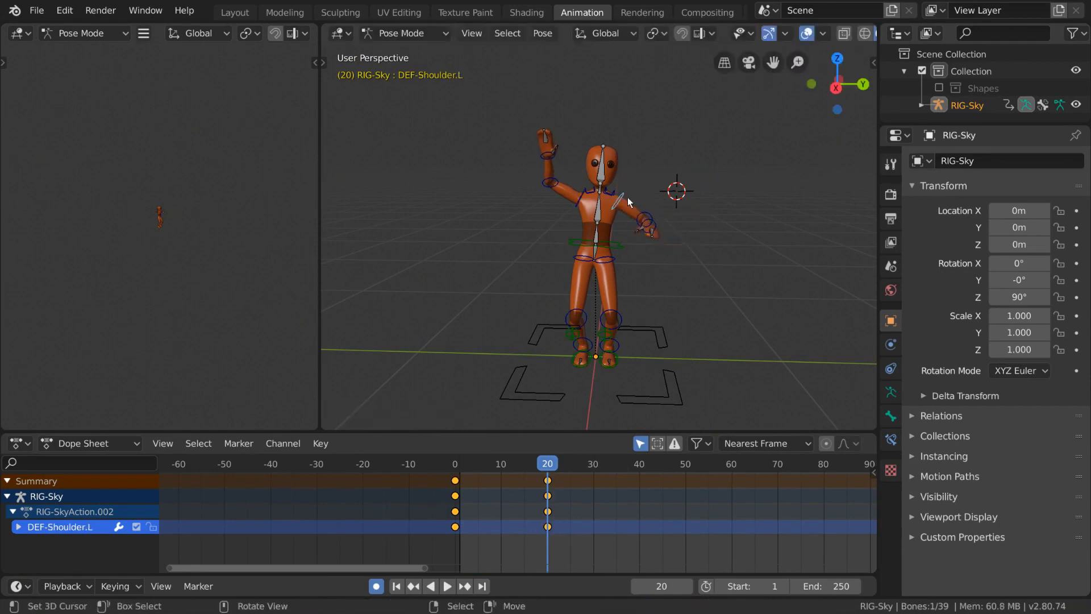
right_click(646, 228)
key(r)
click(668, 220)
Rotate the left forearm and hand bones so the hand rests on the hip.
right_click(628, 229)
key(r)
key(r)
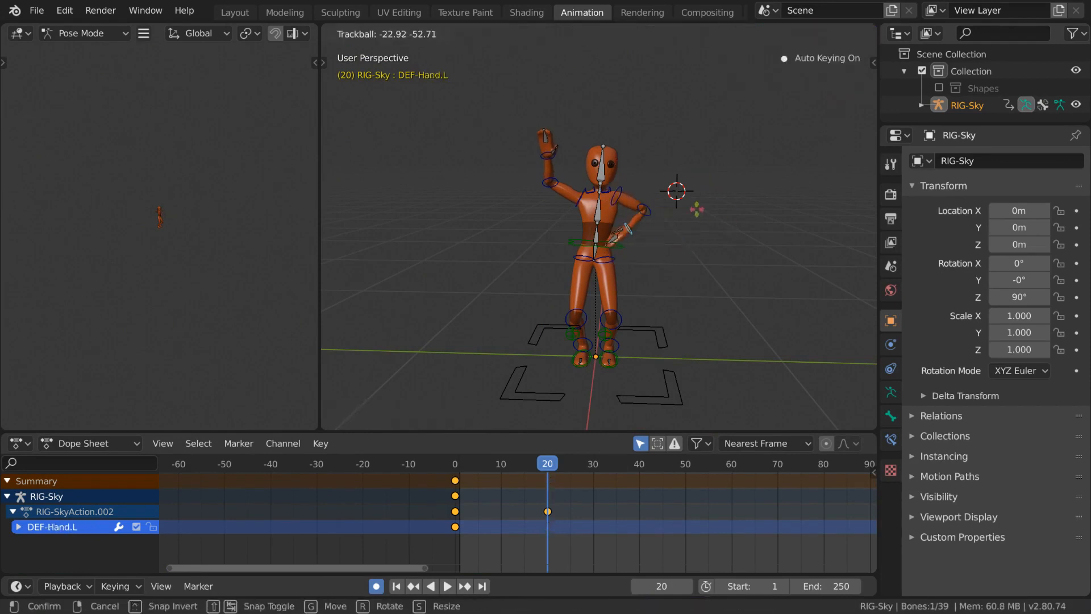
click(693, 206)
scroll(676, 170, up, 4)
right_click(638, 235)
key(r)
key(r)
click(674, 256)
key(r)
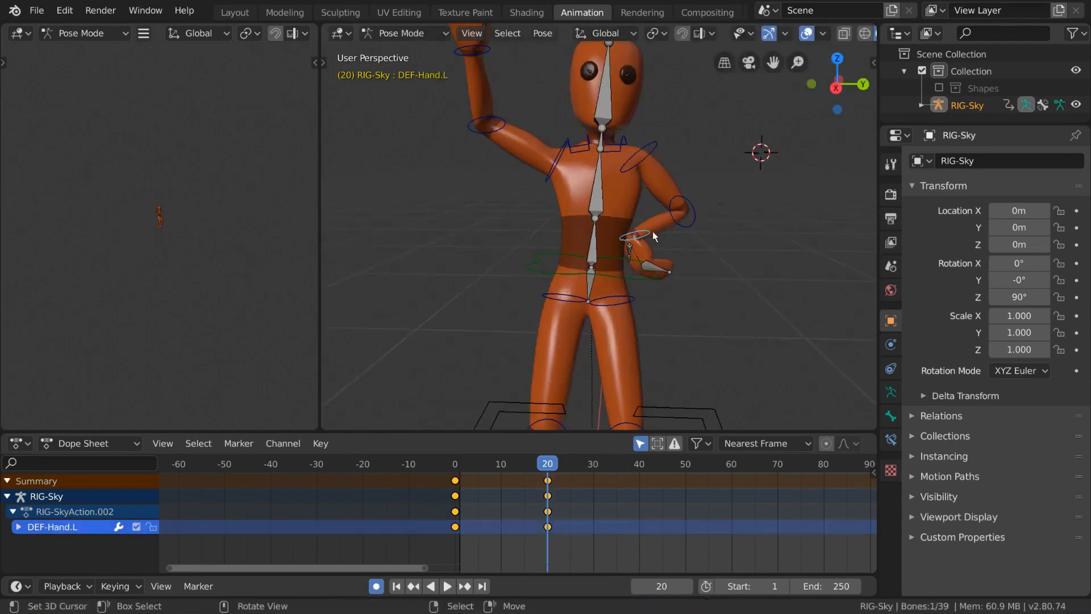
click(653, 236)
Fine-tune the rotation of the left shoulder and elbow in the hand-on-hip pose.
right_click(647, 156)
key(r)
right_click(689, 205)
key(r)
right_click(653, 146)
Move the right foot IK control out to the side and rotate it so the toes point up at frame 20.
scroll(602, 239, down, 3)
right_click(556, 324)
key(g)
middle_drag(569, 320, 775, 308)
click(767, 311)
key(r)
key(g)
key(shift+z)
key(r)
key(r)
middle_drag(660, 277, 649, 283)
shift+middle_drag(612, 258, 647, 313)
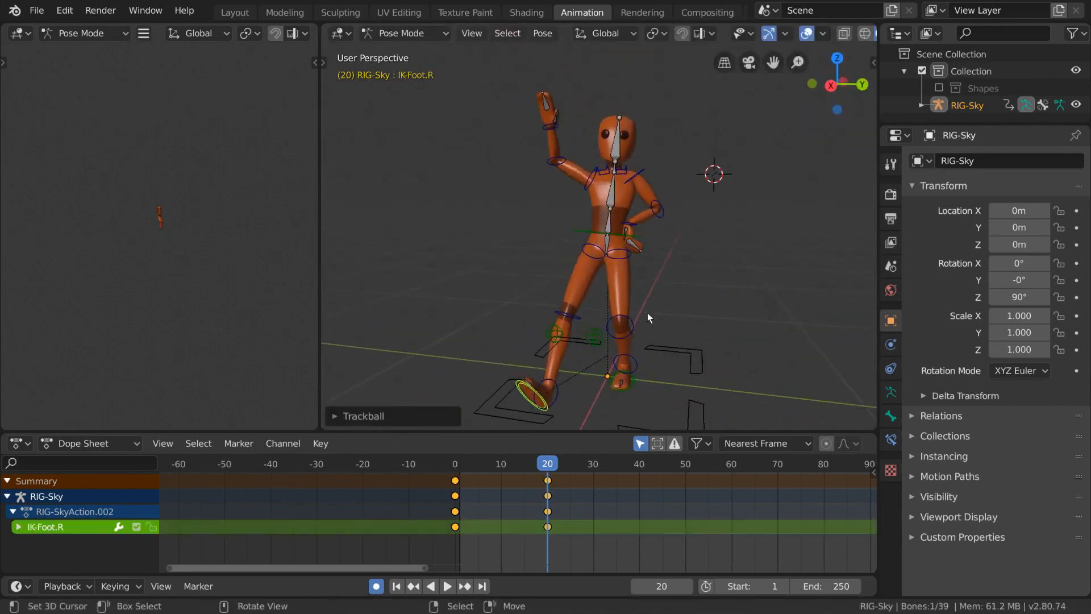
key(g)
click(515, 314)
Turn and tilt the head bone sideways at frame 20.
right_click(610, 138)
key(r)
key(r)
click(712, 151)
key(r)
click(720, 188)
scroll(699, 228, down, 1)
shift+middle_drag(682, 256, 687, 236)
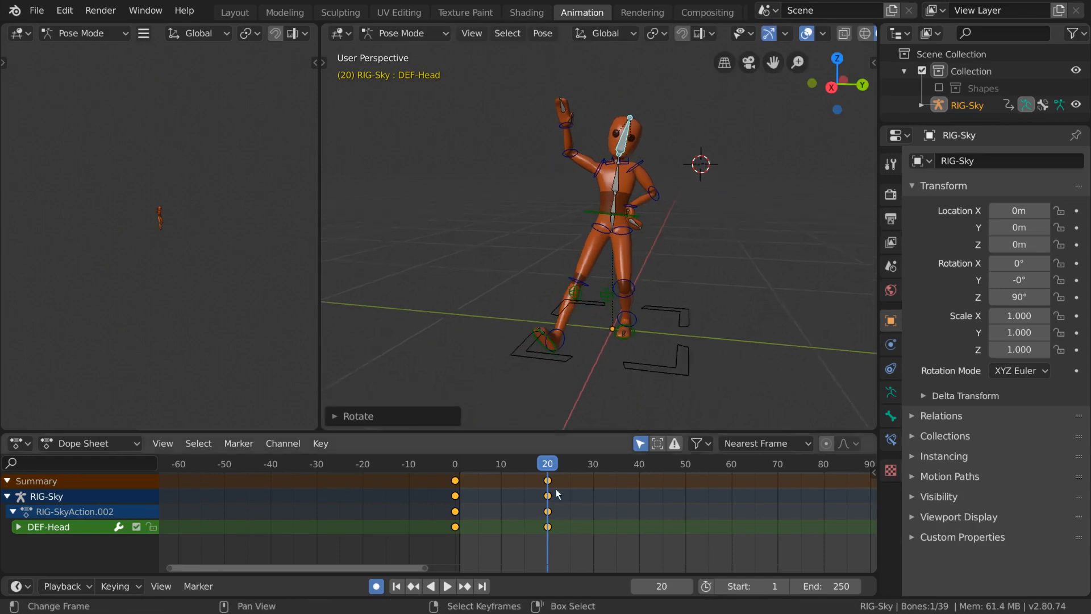
Key all bones at frame 20 by copying and pasting the full waving pose onto itself.
key(a)
key(ctrl+c)
key(ctrl+v)
Preview the transition from T-pose to waving pose with the viewport overlays hidden.
drag(547, 465, 497, 464)
key(Escape)
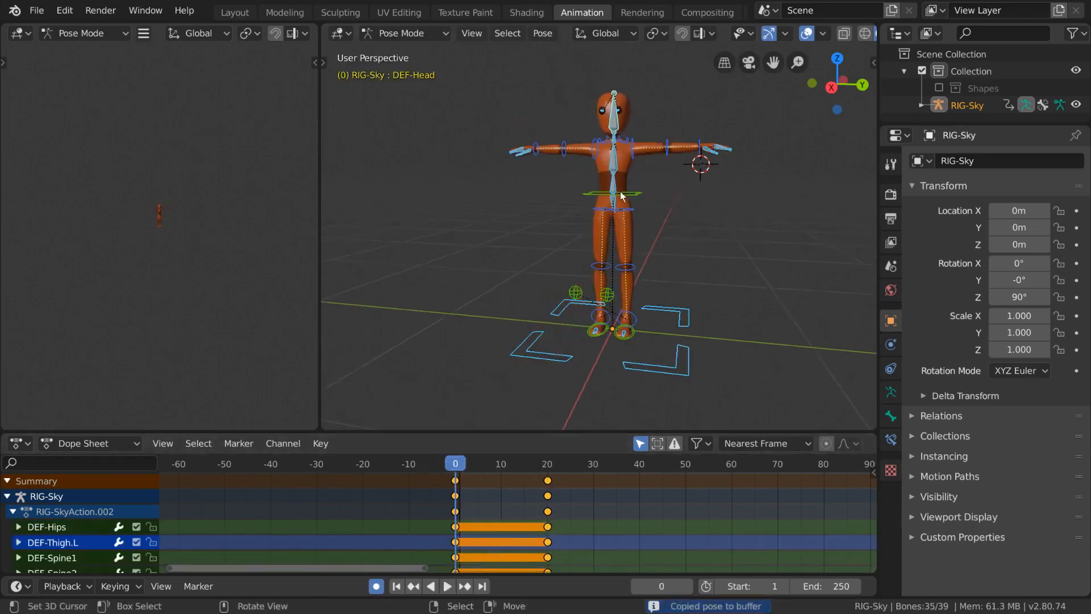
click(806, 33)
alt+scroll(663, 307, down, 17)
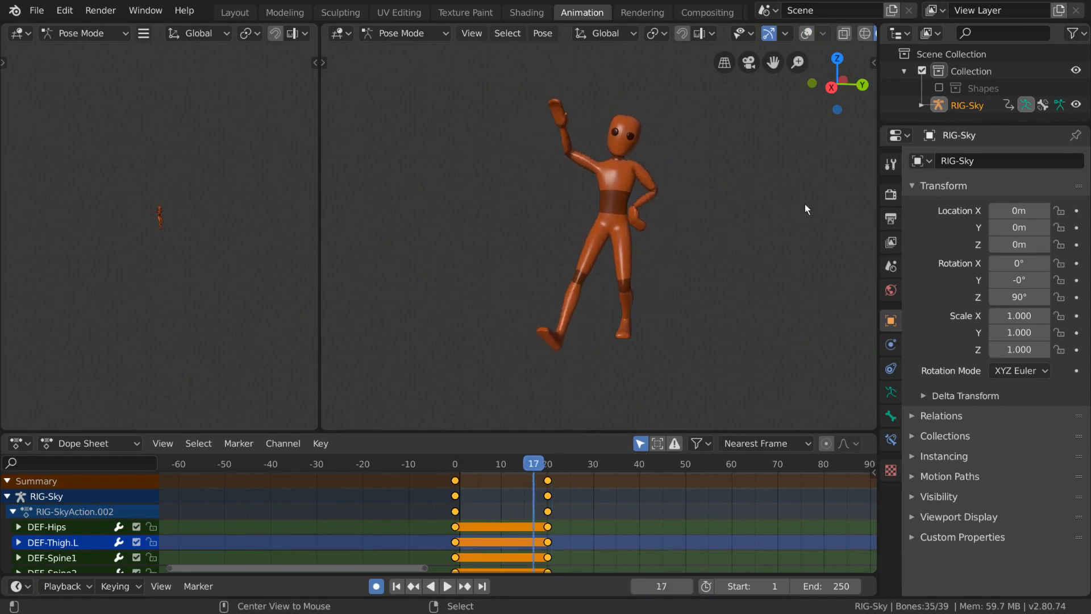
alt+scroll(805, 205, up, 17)
key(space)
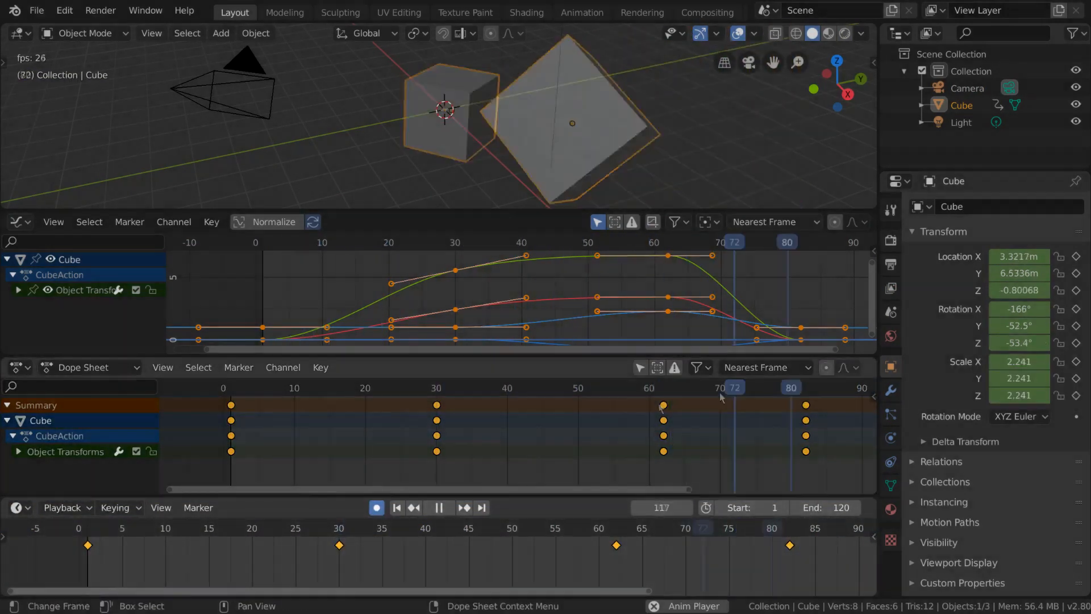
click(664, 405)
key(g)
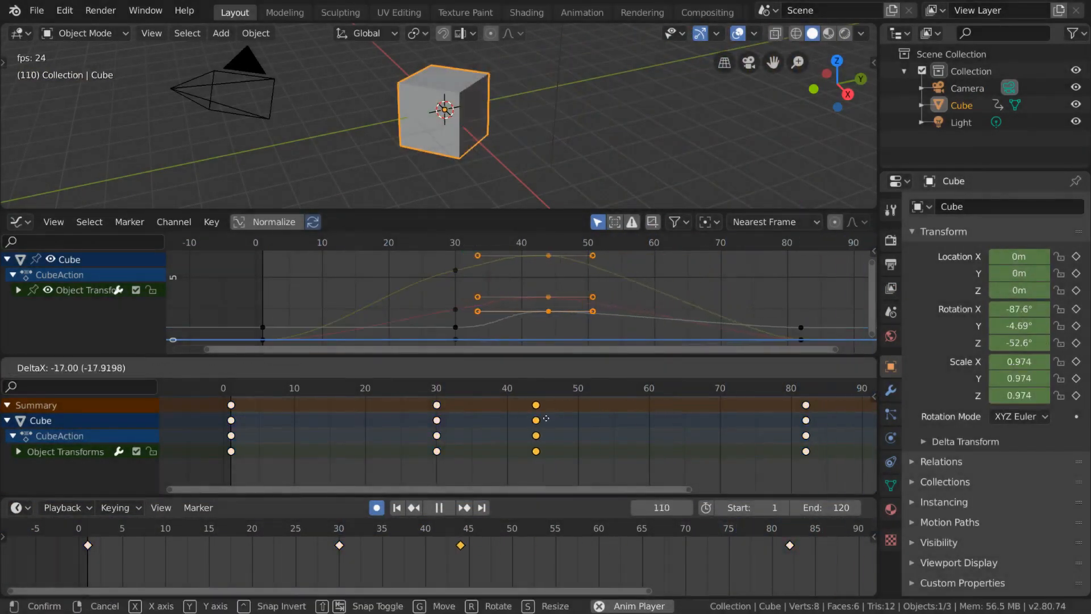
right_click(537, 414)
click(455, 271)
key(g)
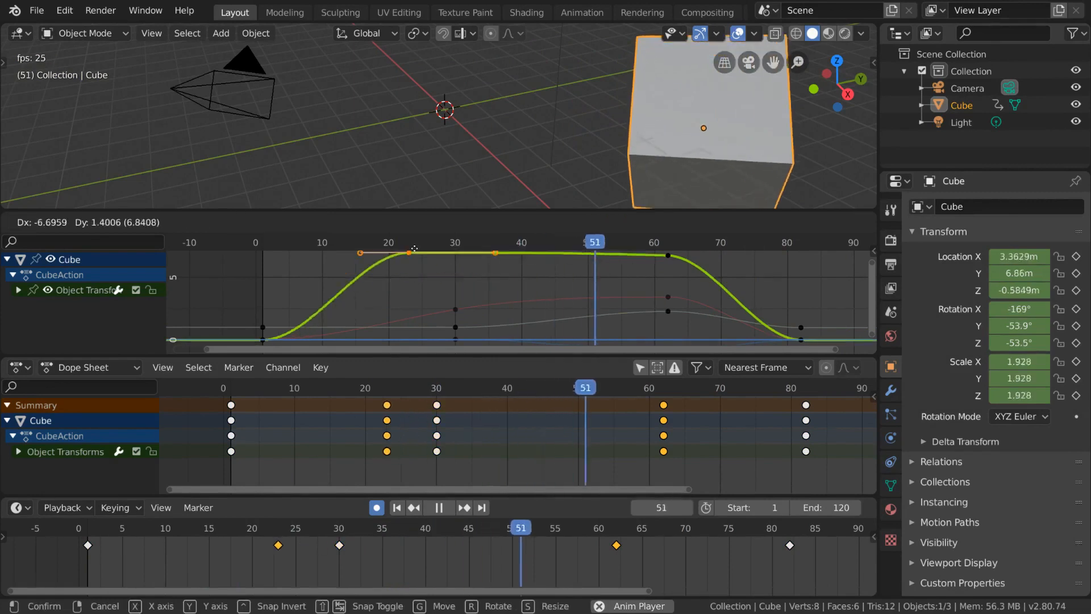
right_click(421, 266)
click(341, 549)
key(g)
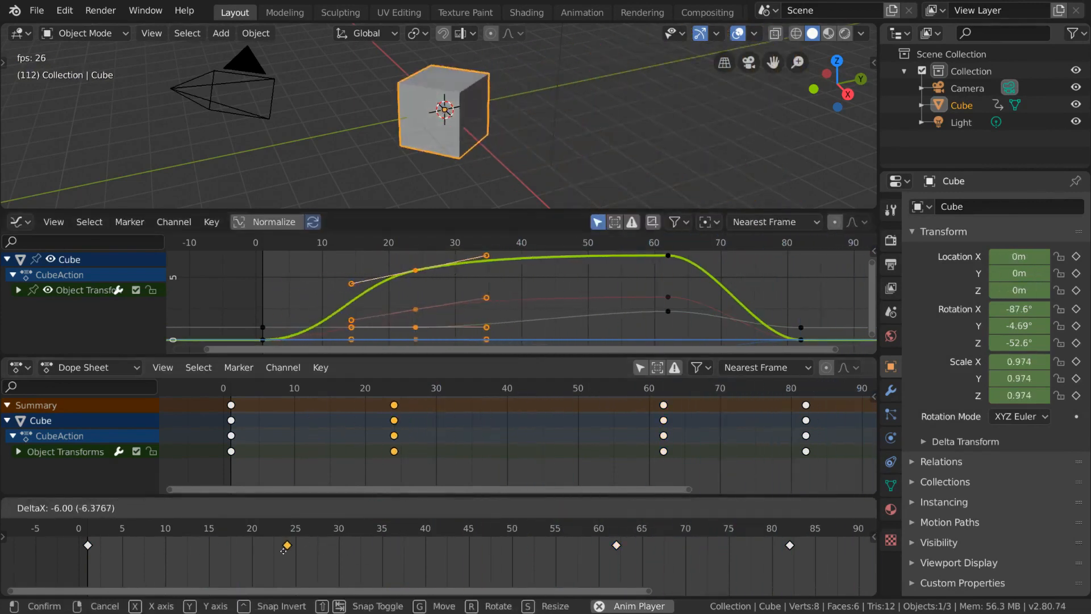
click(341, 550)
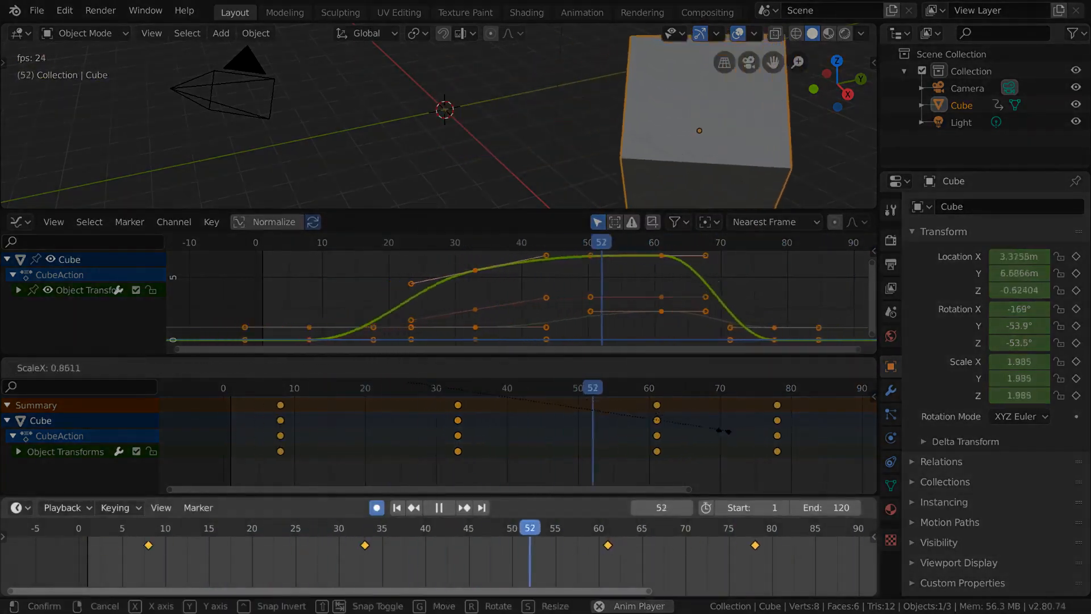
right_click(652, 438)
key(g)
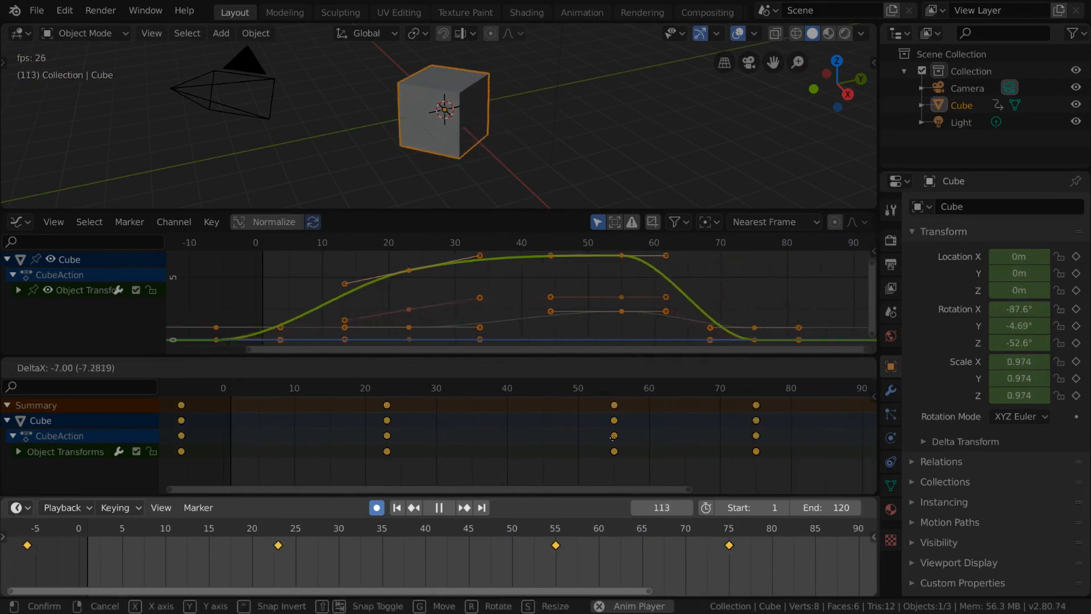
right_click(627, 435)
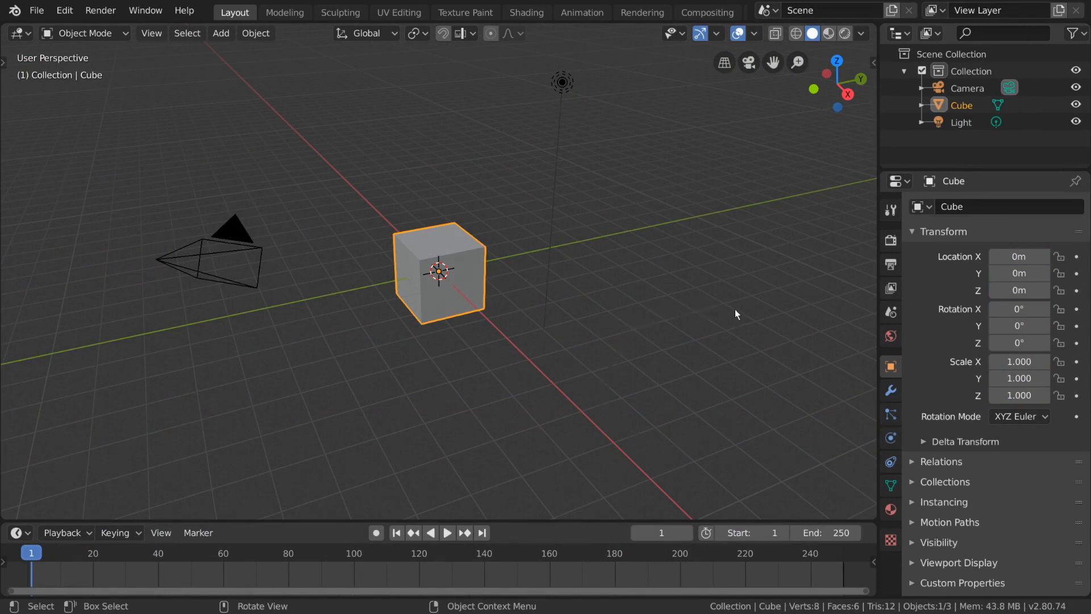
right_click(628, 291)
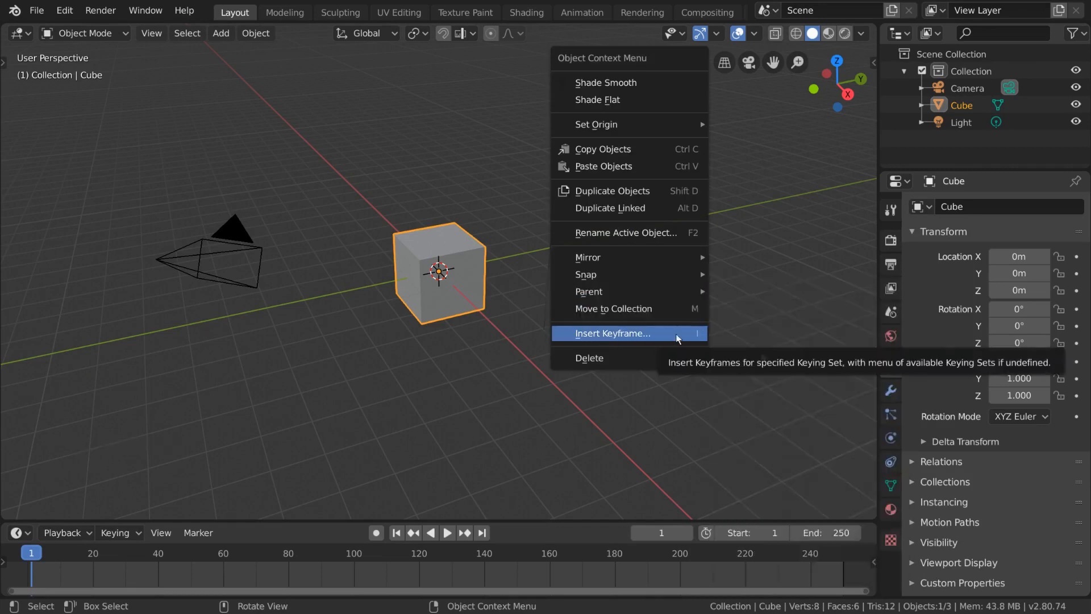
right_click(1012, 420)
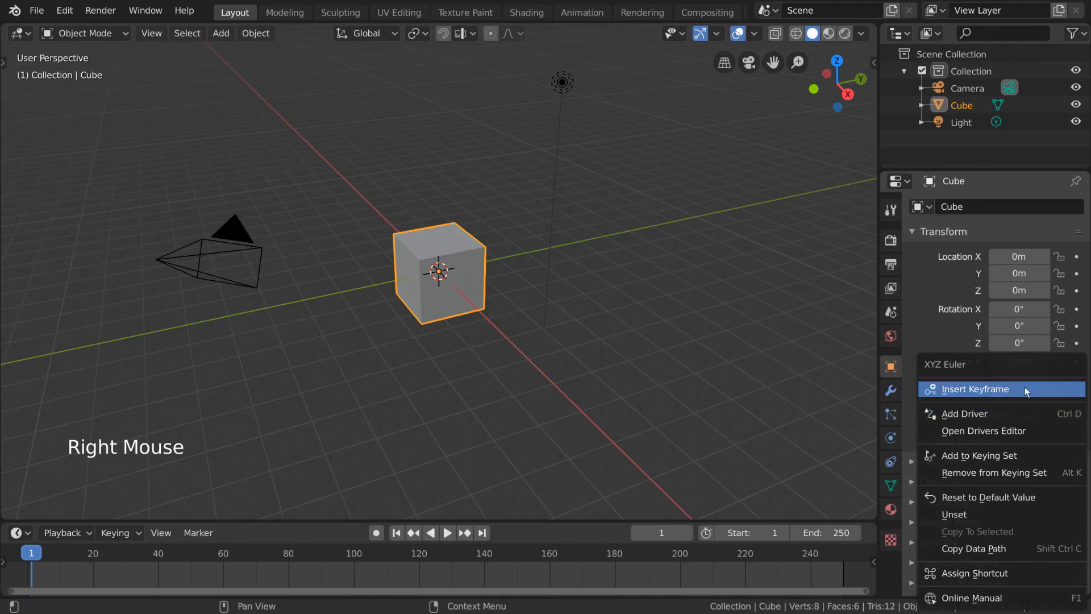
right_click(972, 211)
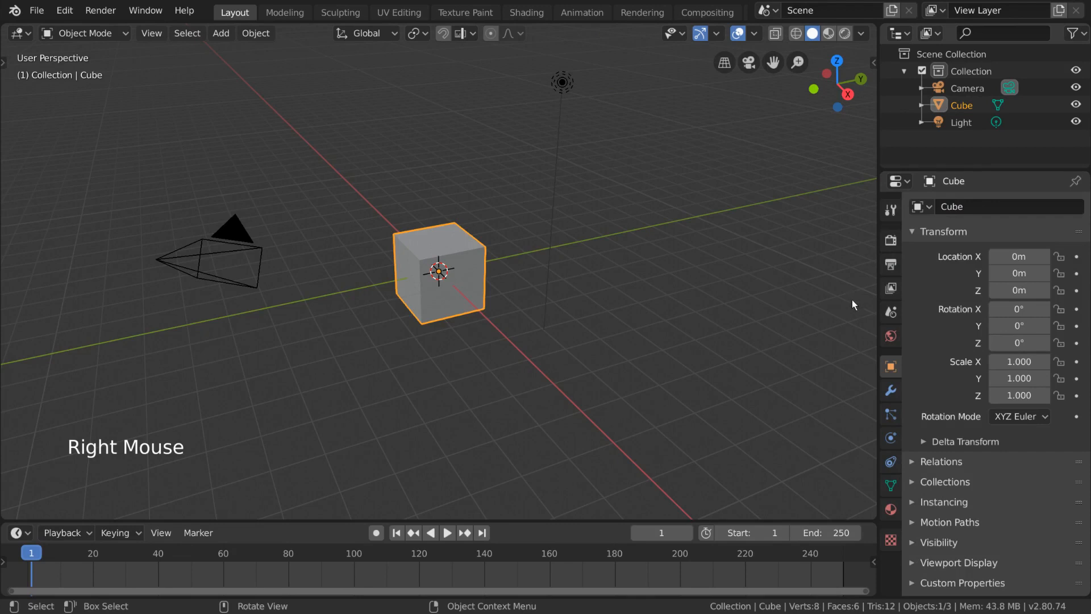
Insert a keyframe on the cube's Rotation Mode property at frame 1.
right_click(1022, 419)
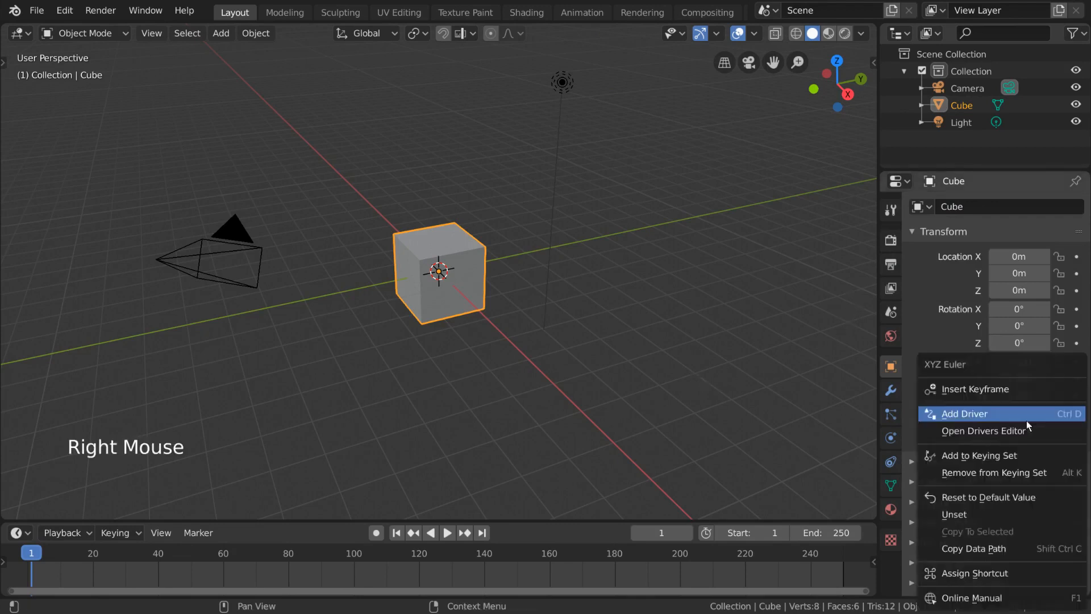
click(1030, 390)
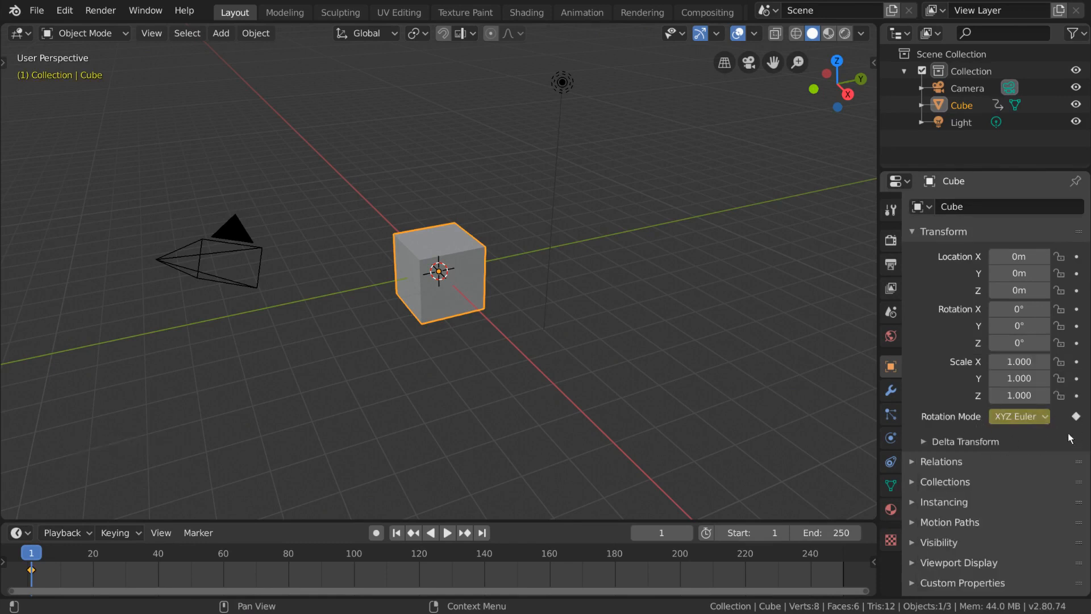
click(1043, 421)
click(1042, 421)
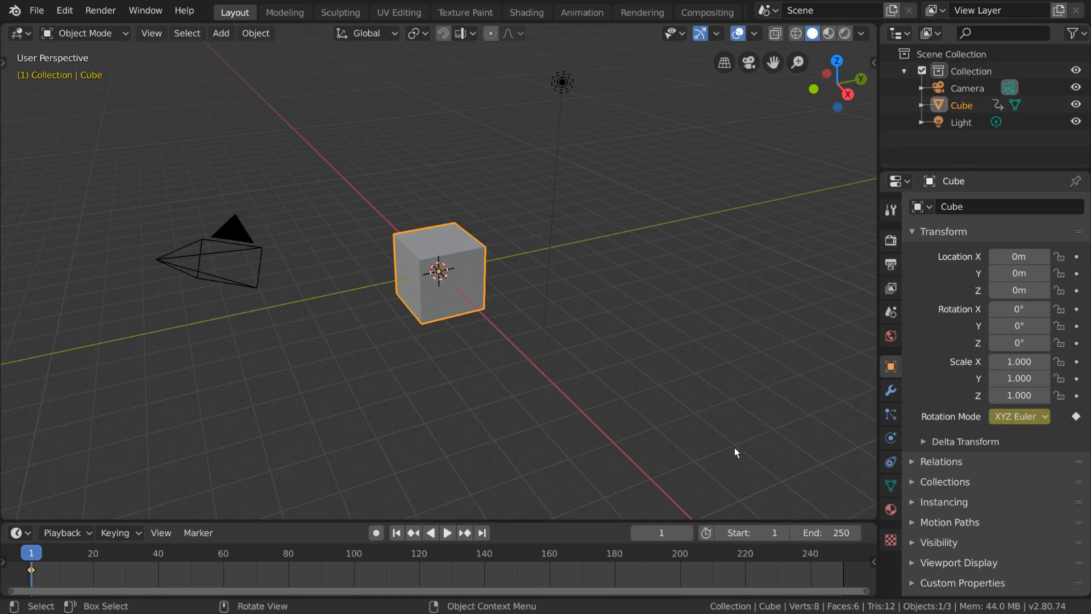
Insert a LocRotScale keyframe on the cube at frame 1, and key the same channels once more.
right_click(485, 307)
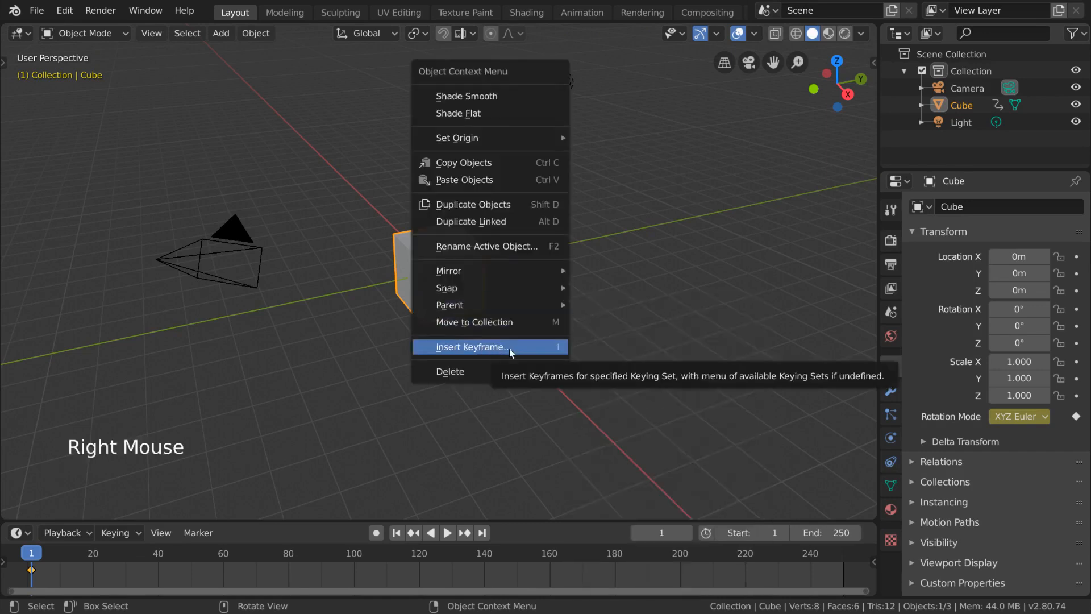
click(509, 349)
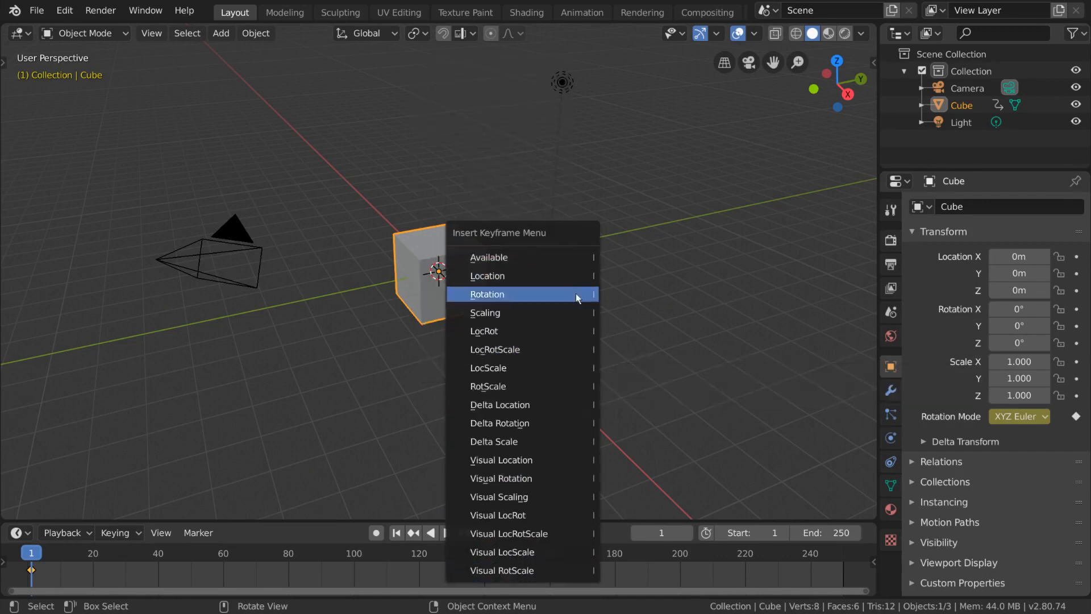
click(560, 354)
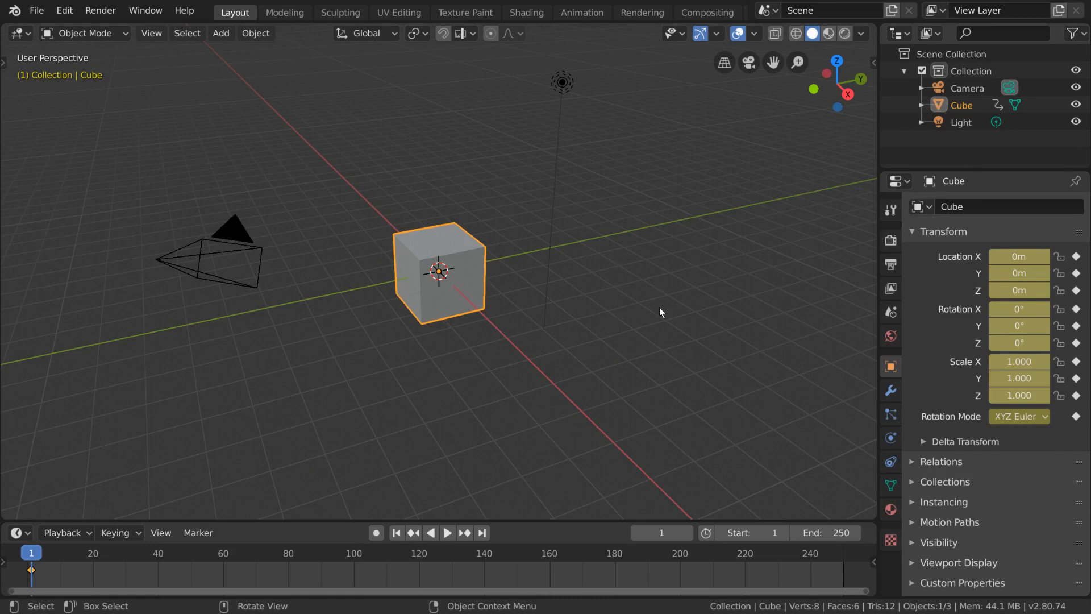
click(473, 279)
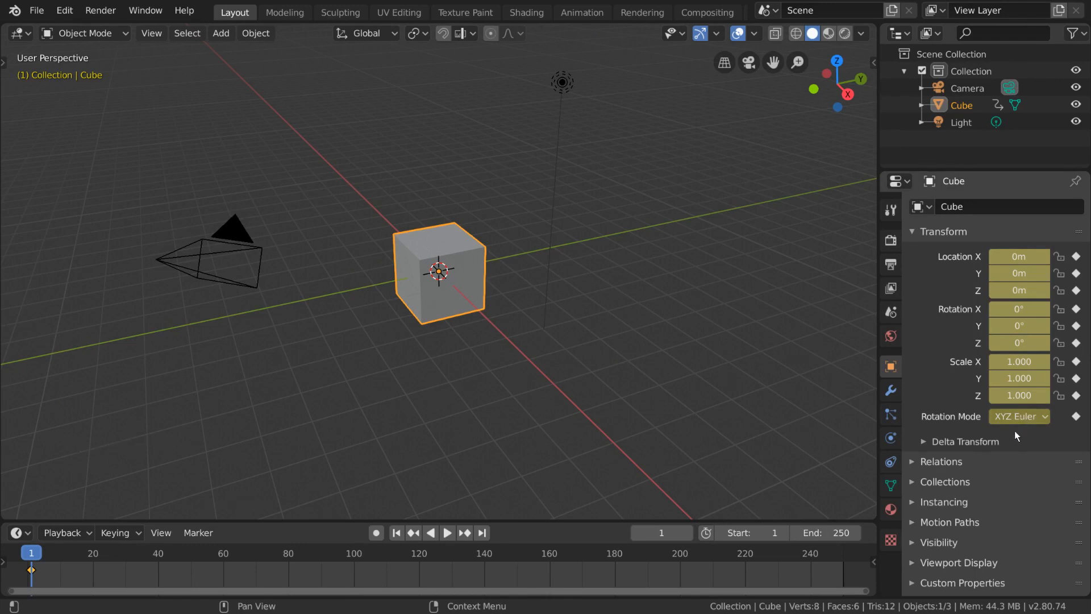
key(i)
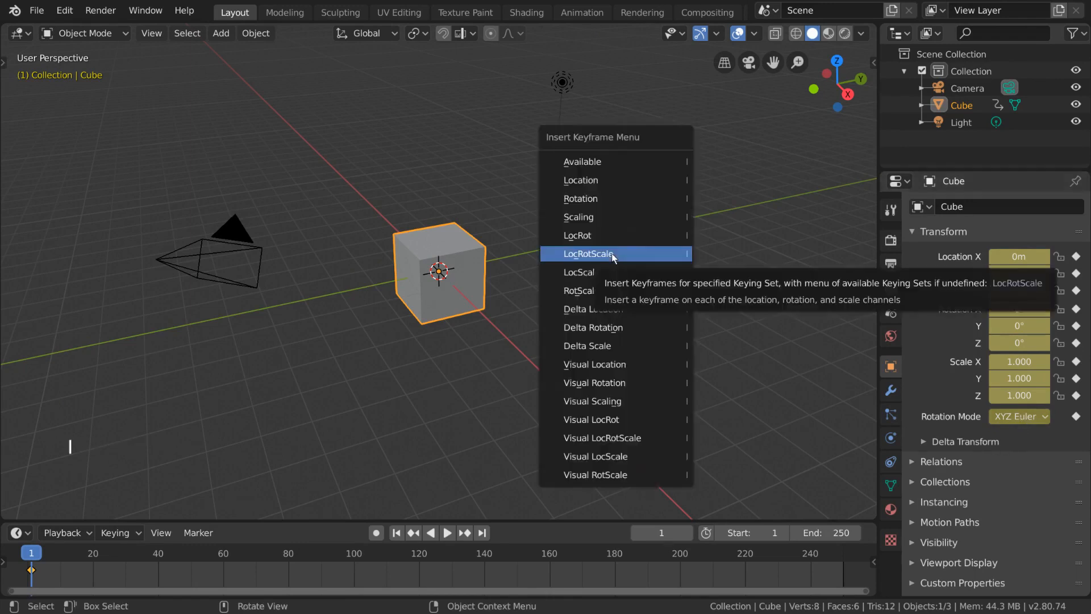
click(649, 255)
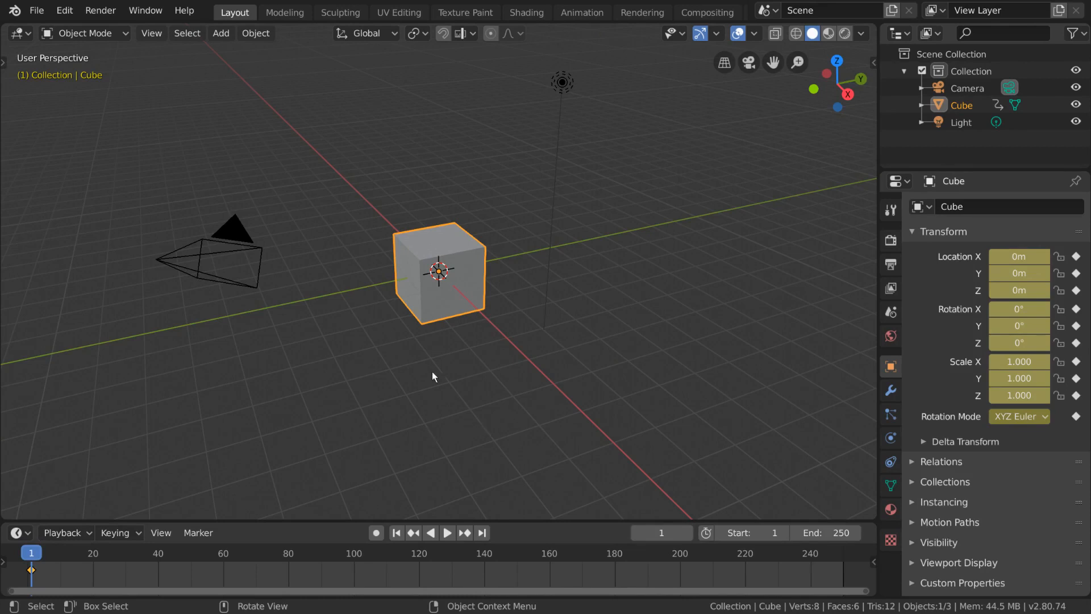
Delete the default cube and add a Monkey mesh in its place.
key(Delete)
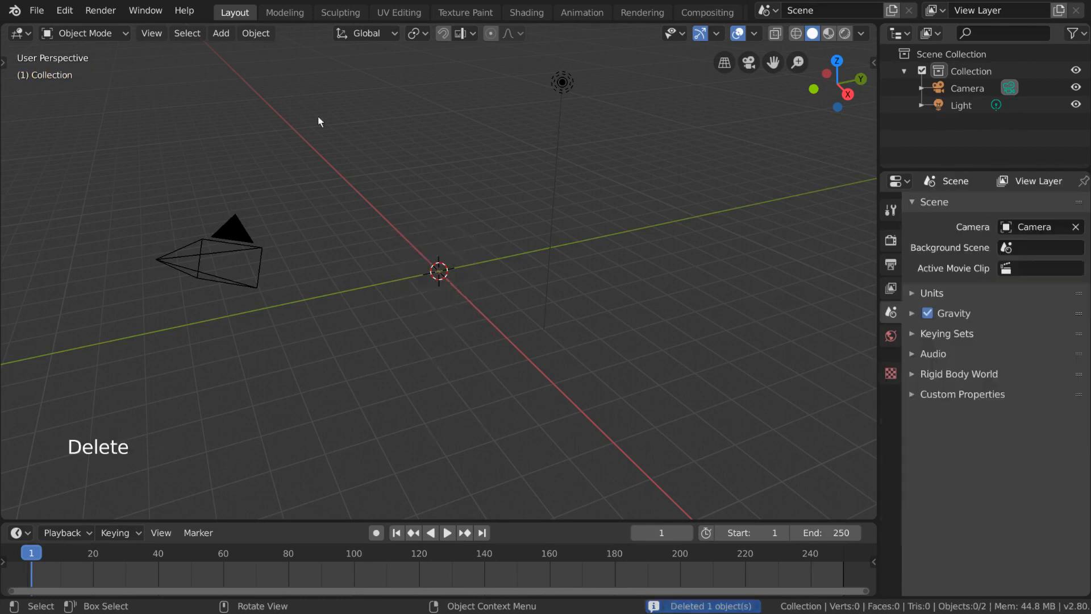
click(222, 33)
mouse_move(250, 53)
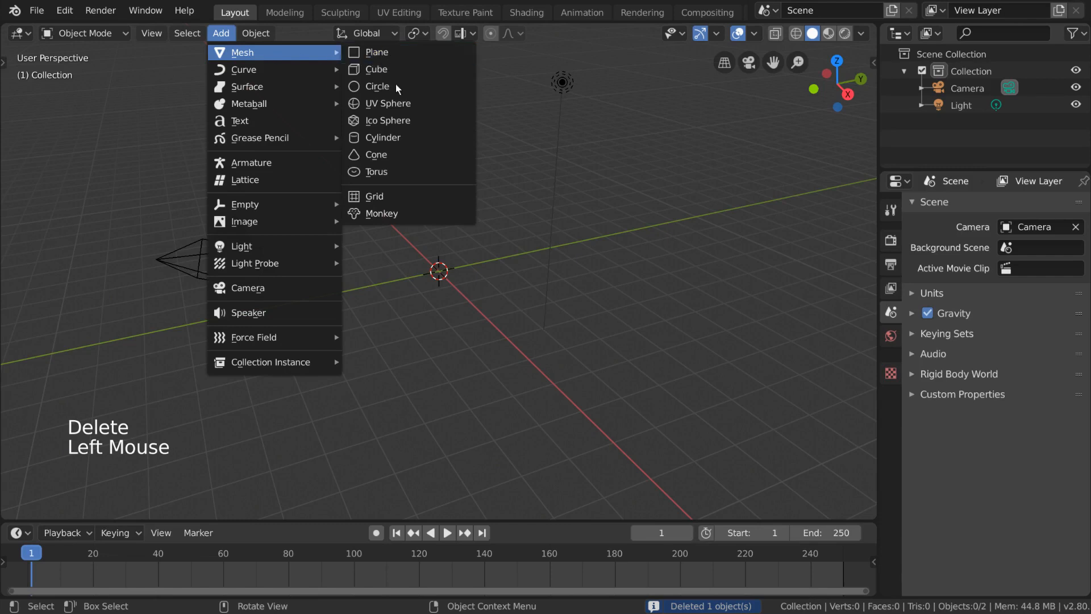
click(395, 216)
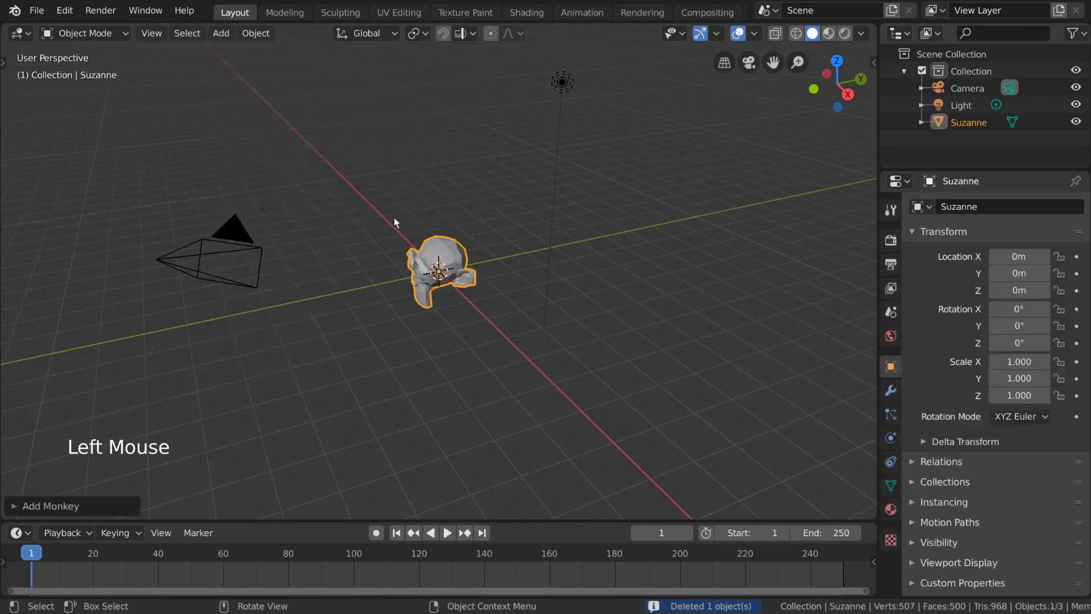
Turn on auto keying and trackball-rotate the monkey at frame 1 to about X -24.9°, Y -1.96°, Z 36.1°.
click(374, 538)
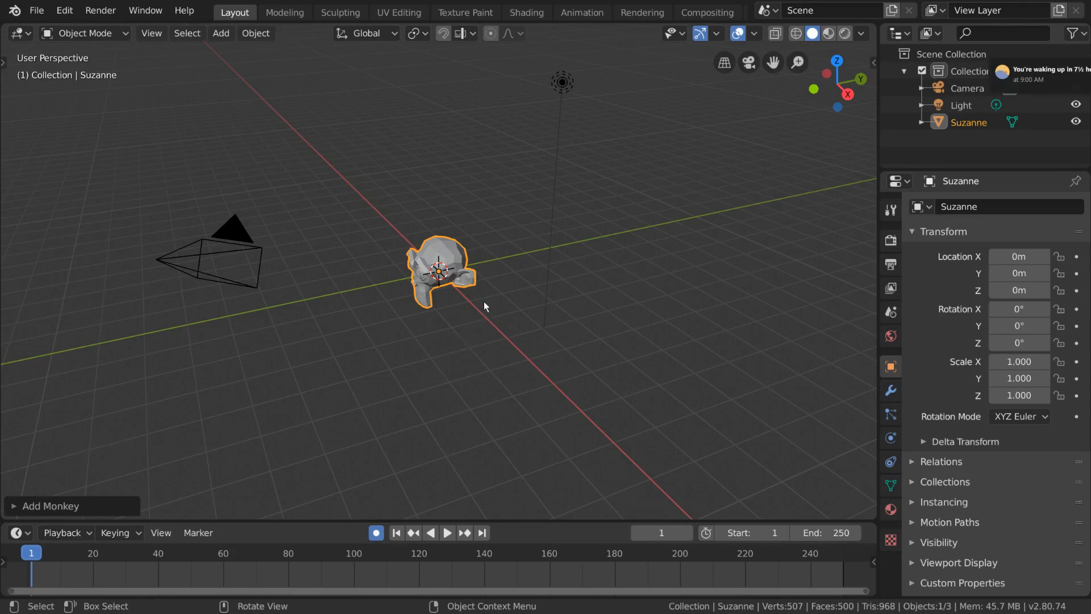
key(r)
key(r)
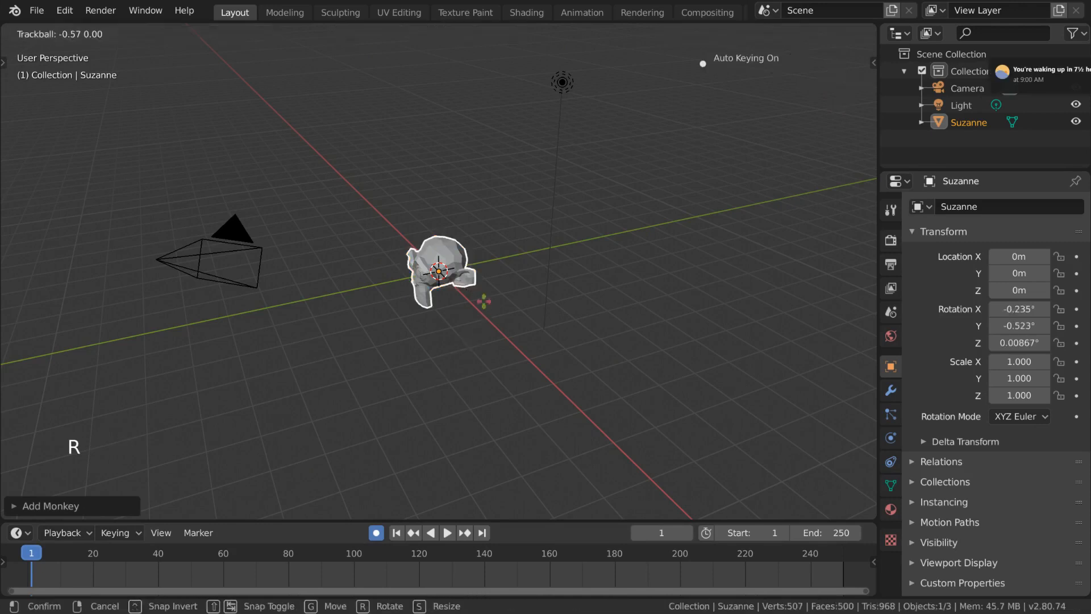
click(516, 291)
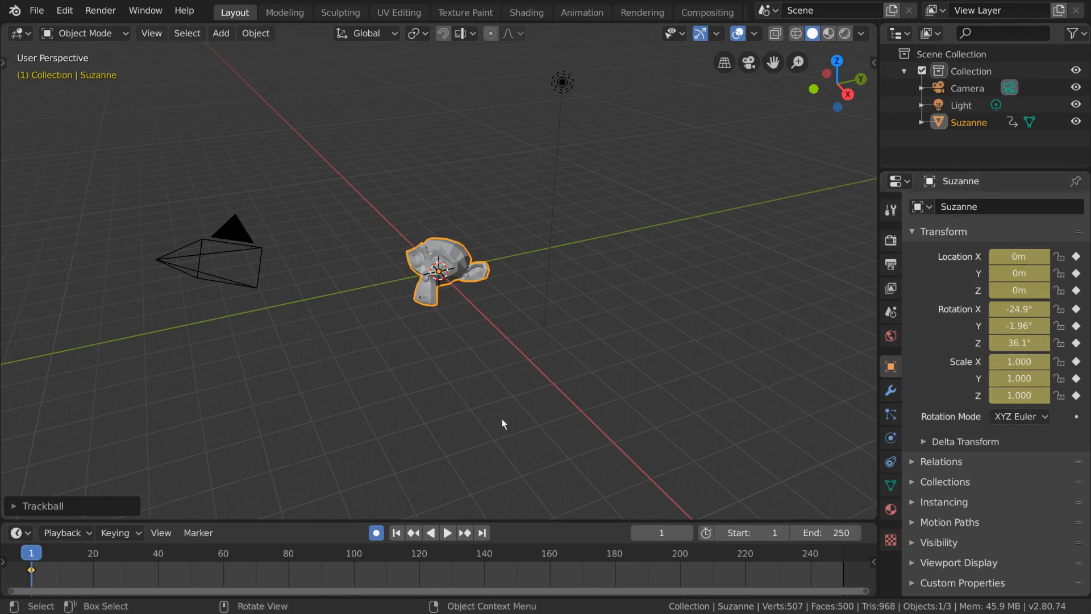
Move and rotate the monkey freehand several times at frame 1, ending at about X 0.16 m, Y 0.53 m, Z 0.14 m and 64.2° Z rotation.
key(g)
key(r)
click(550, 306)
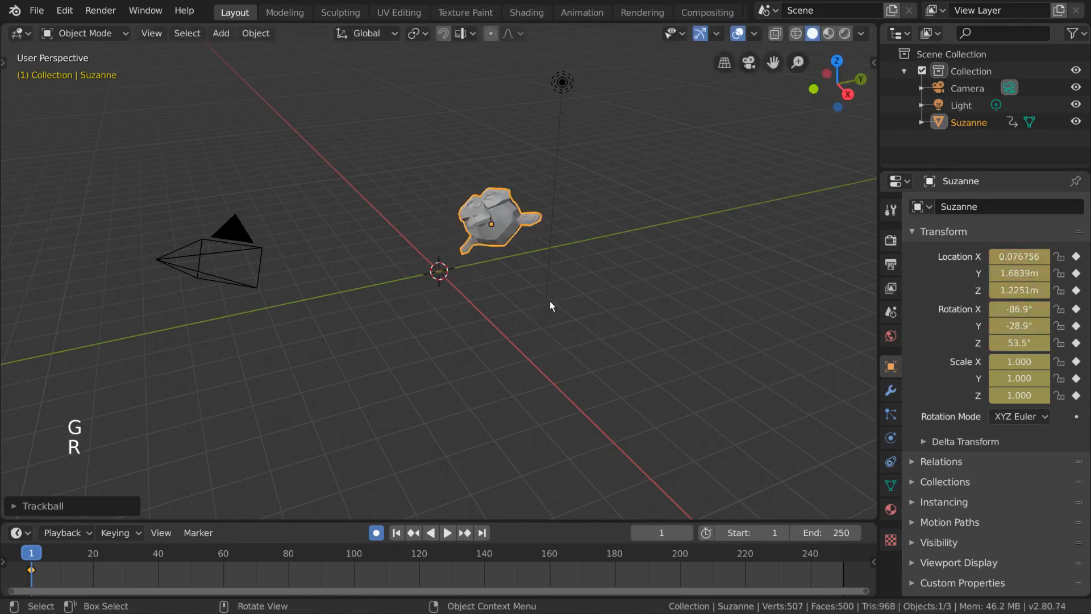
key(g)
click(480, 336)
key(r)
click(504, 381)
key(g)
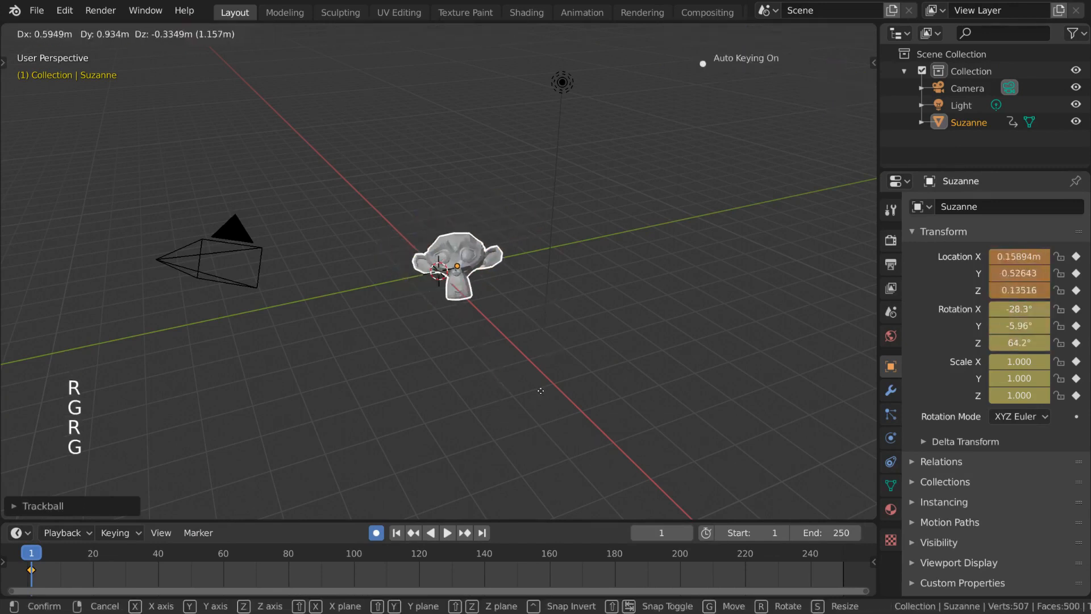
click(541, 391)
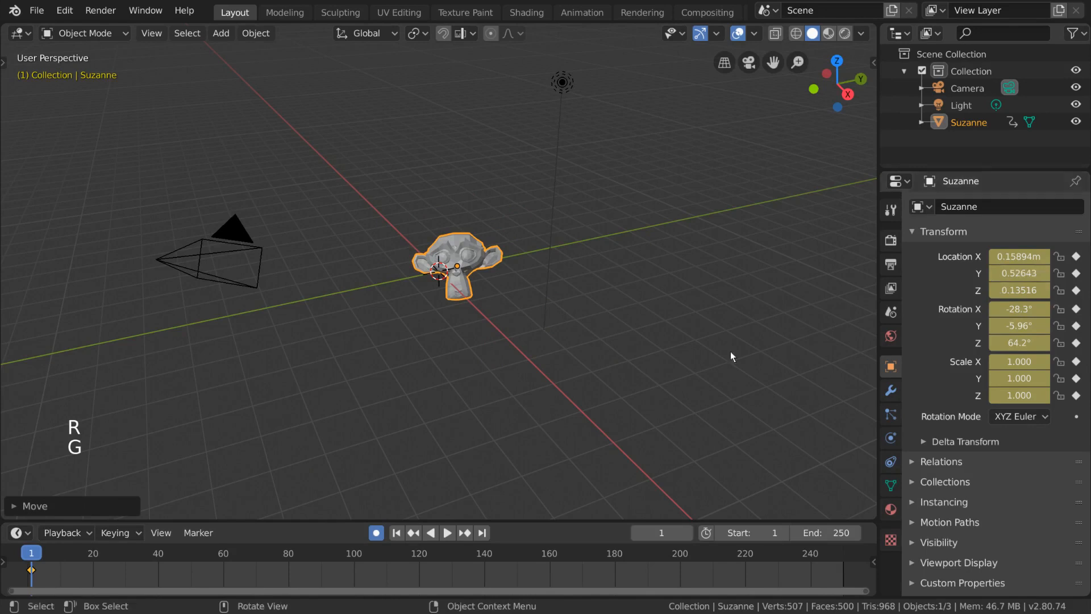
Move the monkey freehand at frame 1 to about X -1.81 m, Y -1.71 m, Z 1.94 m.
key(g)
click(810, 299)
key(g)
click(476, 312)
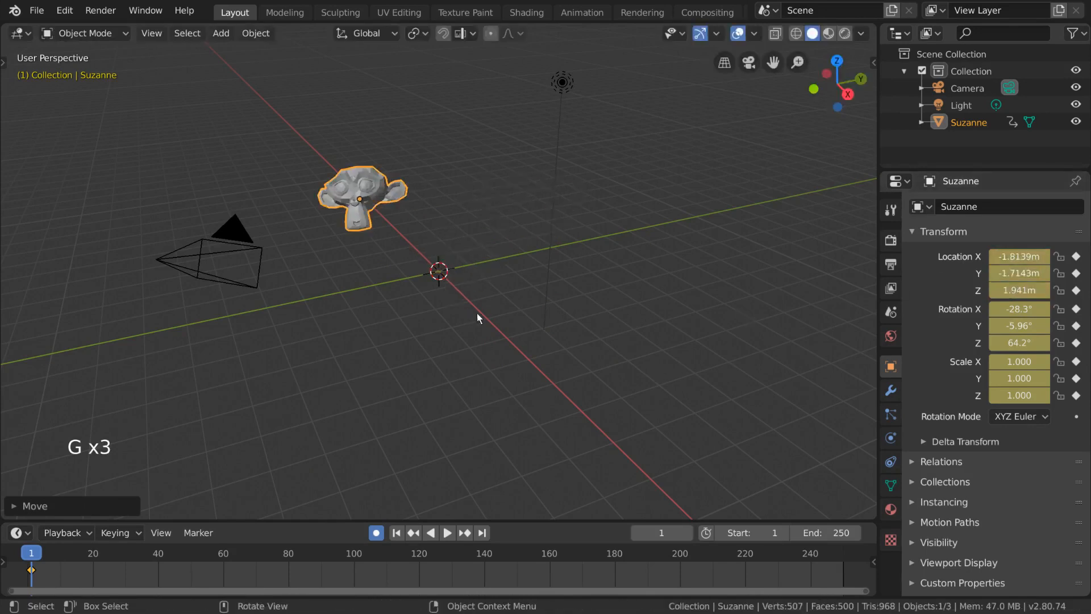
Clear the monkey's location at frame 1 and rotate it freehand to about X -27°, Y -5.5°, Z 41.3°.
key(alt+g)
key(r)
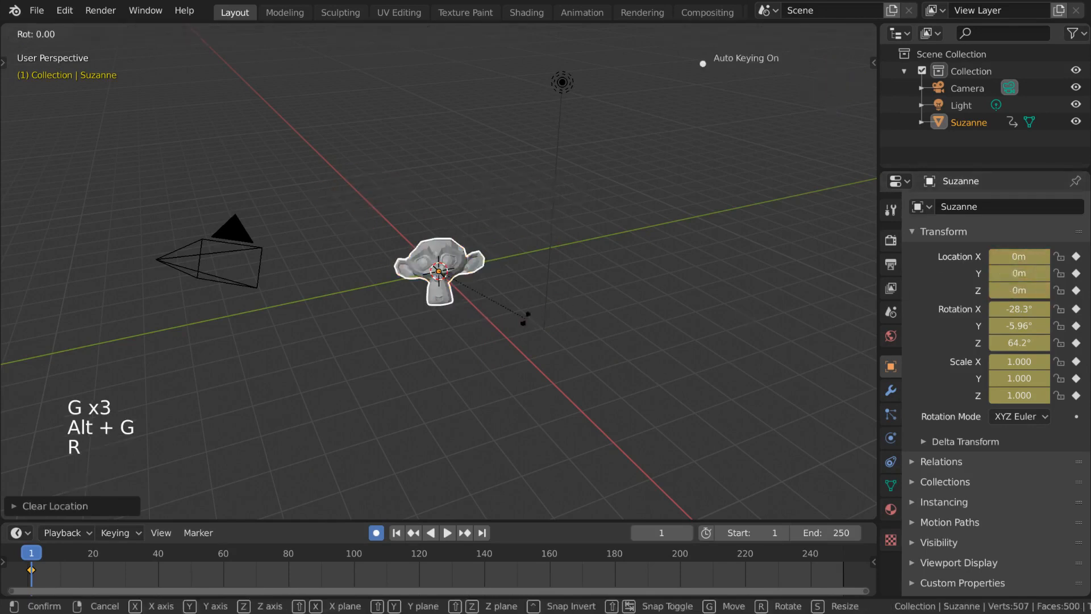
key(r)
click(537, 298)
key(r)
click(539, 317)
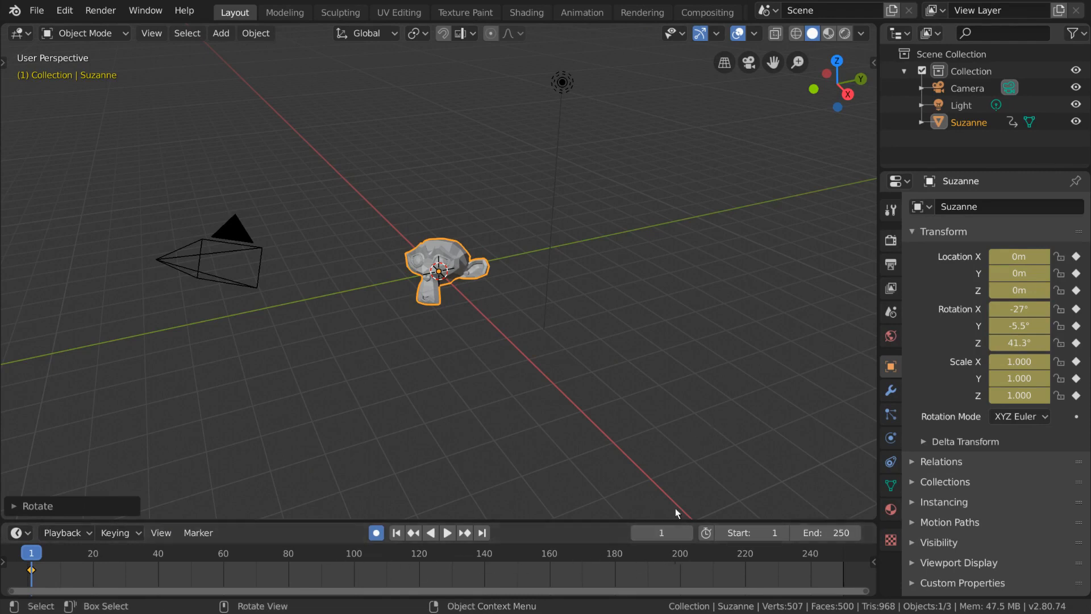
Scrub the current frame to 77 and back and forth through the timeline, ending at frame 57.
drag(675, 533, 735, 533)
drag(117, 548, 279, 547)
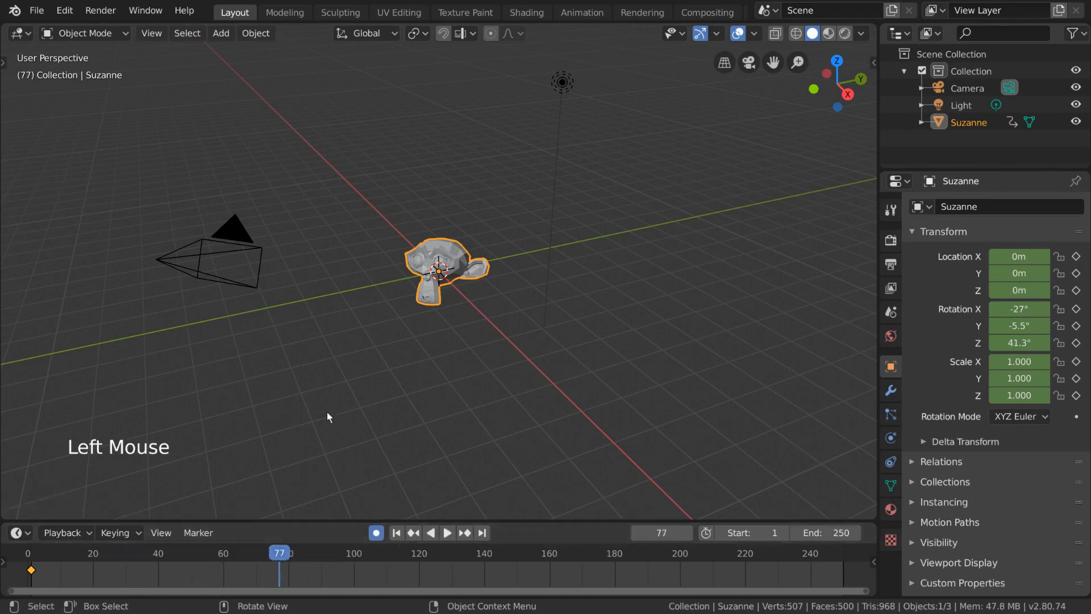
alt+scroll(407, 342, down, 11)
alt+scroll(408, 342, up, 20)
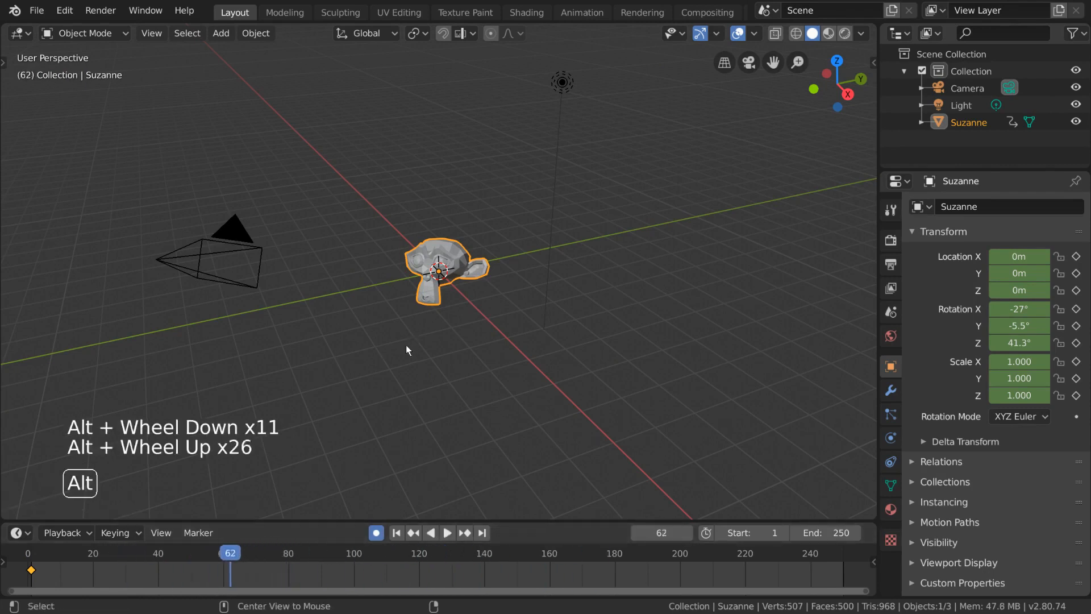
alt+scroll(404, 341, down, 8)
alt+scroll(401, 341, up, 9)
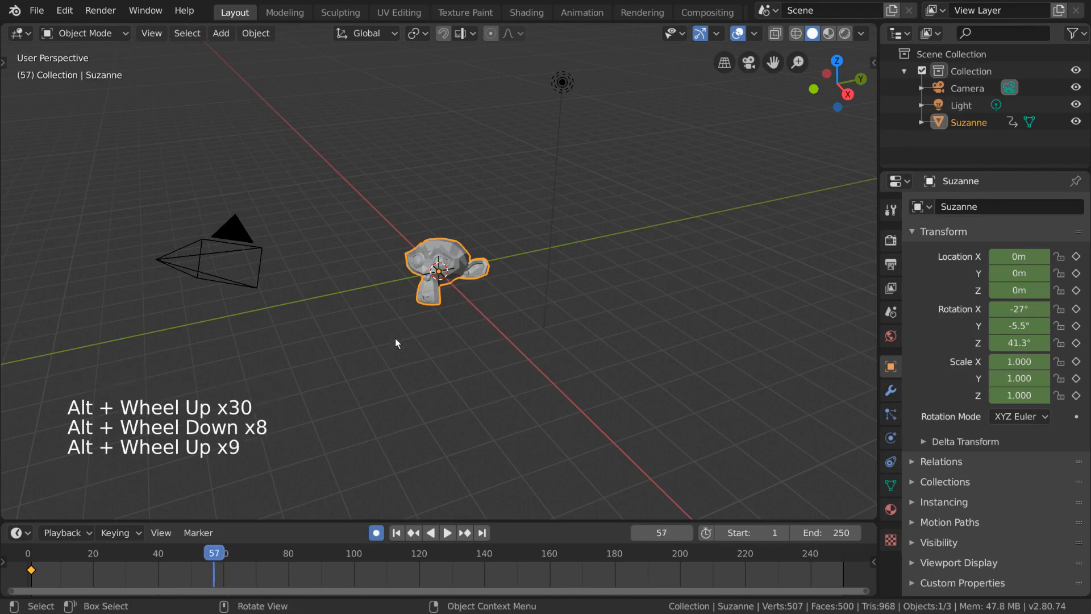
Step the current frame back seven frames and forward six, one frame at a time, to frame 56.
key(Left)
key(Left)
key(Left)
key(Left)
key(Left)
key(Left)
key(Left)
key(Right)
key(Right)
key(Right)
key(Right)
key(Right)
key(Right)
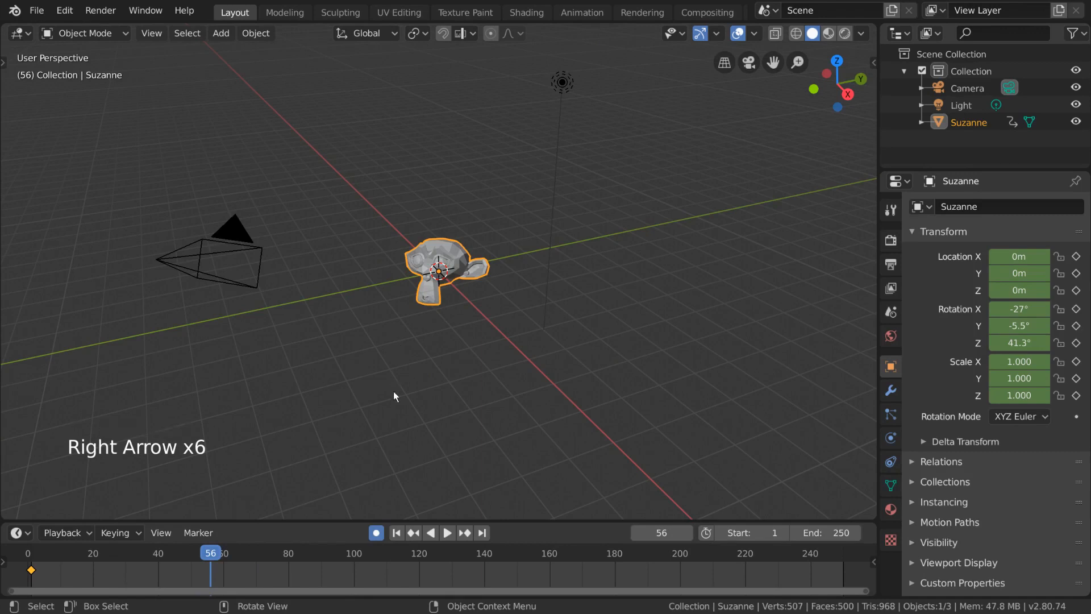
Go to frame 20 and auto-key the monkey there by moving it to about X 2.22 m, Y 5.37 m, Z 0.29 m.
click(662, 527)
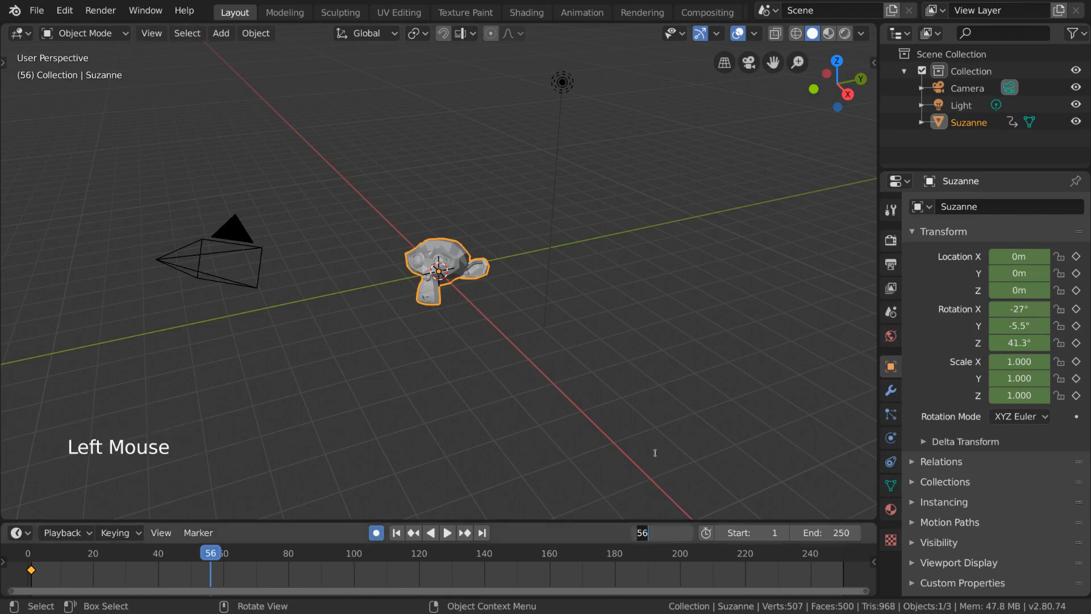
text(20)
key(Return)
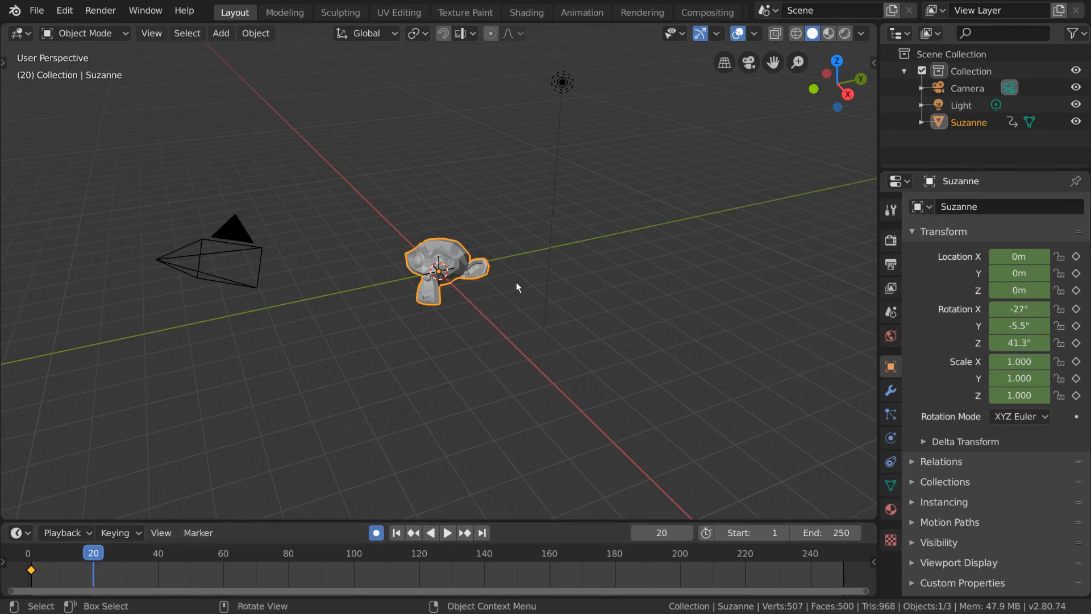
key(g)
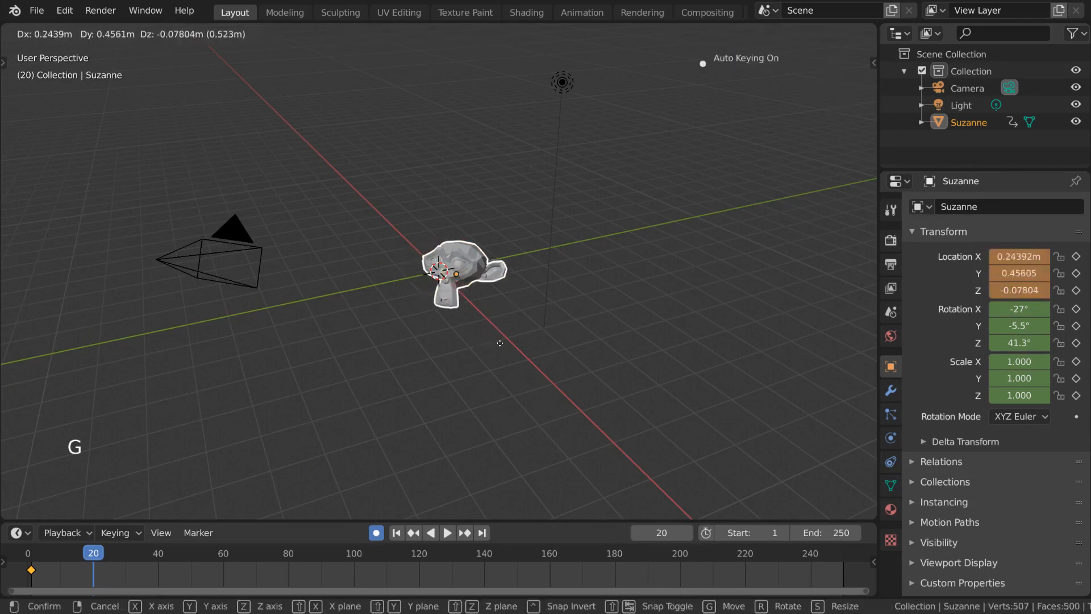
click(676, 326)
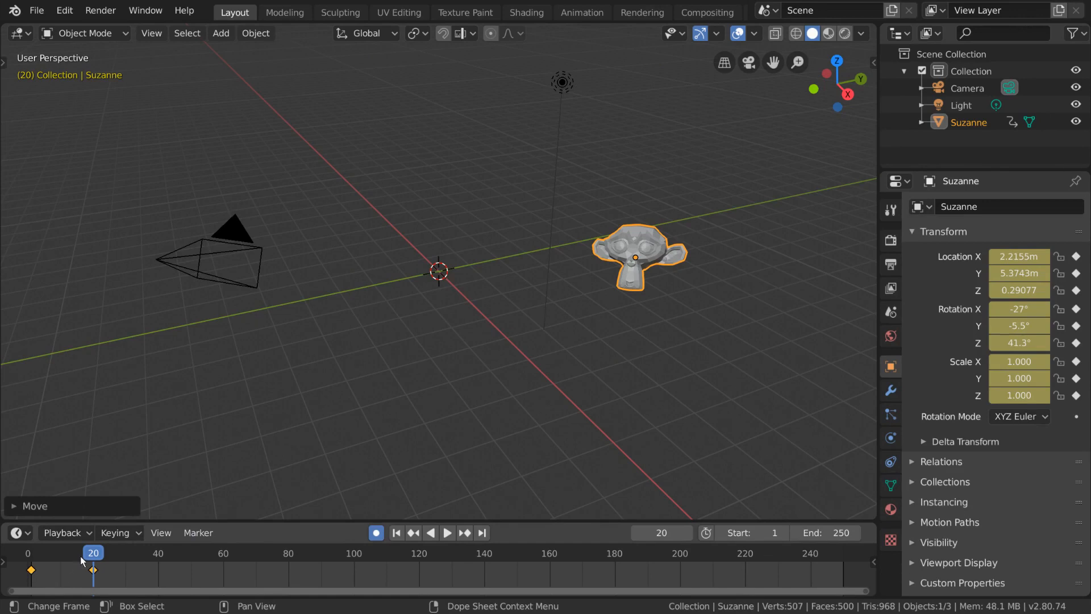
Preview the monkey's movement from frame 1 to frame 20 by playing the animation repeatedly from the start.
drag(100, 552, 26, 555)
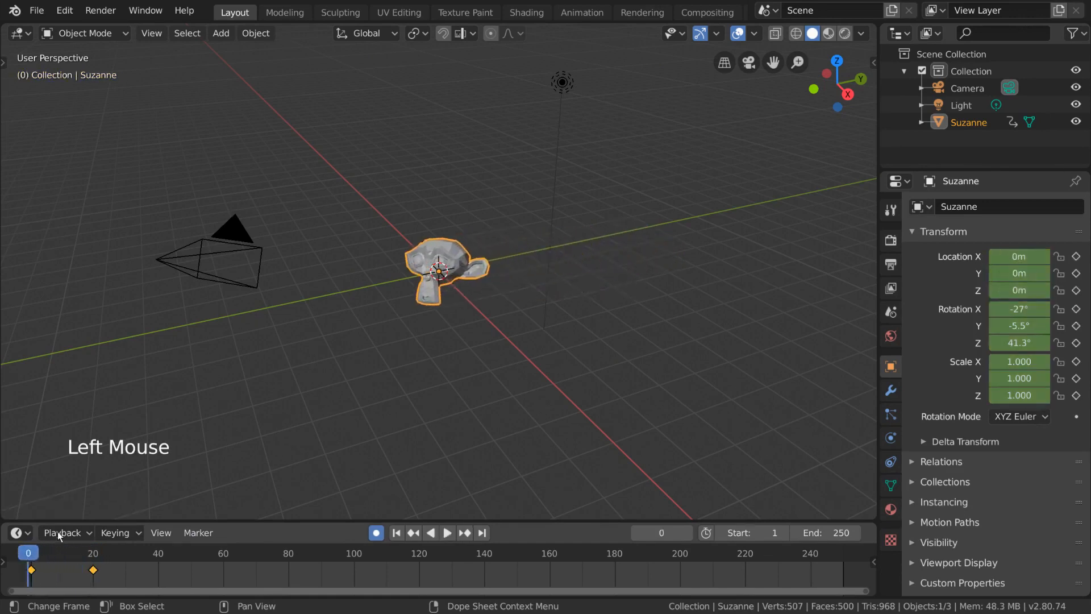
click(448, 532)
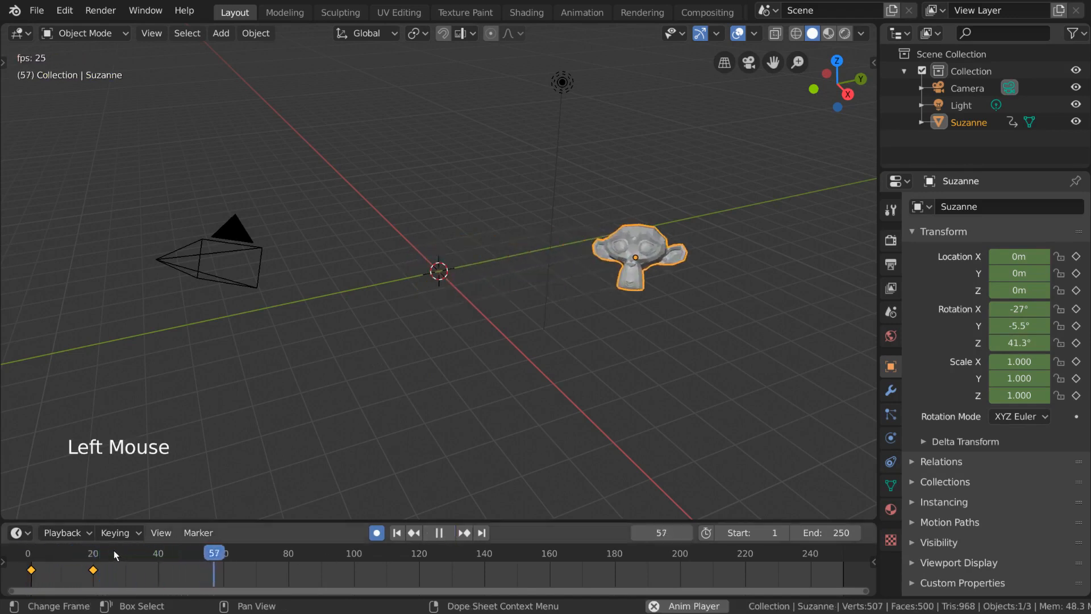
key(space)
click(32, 554)
key(space)
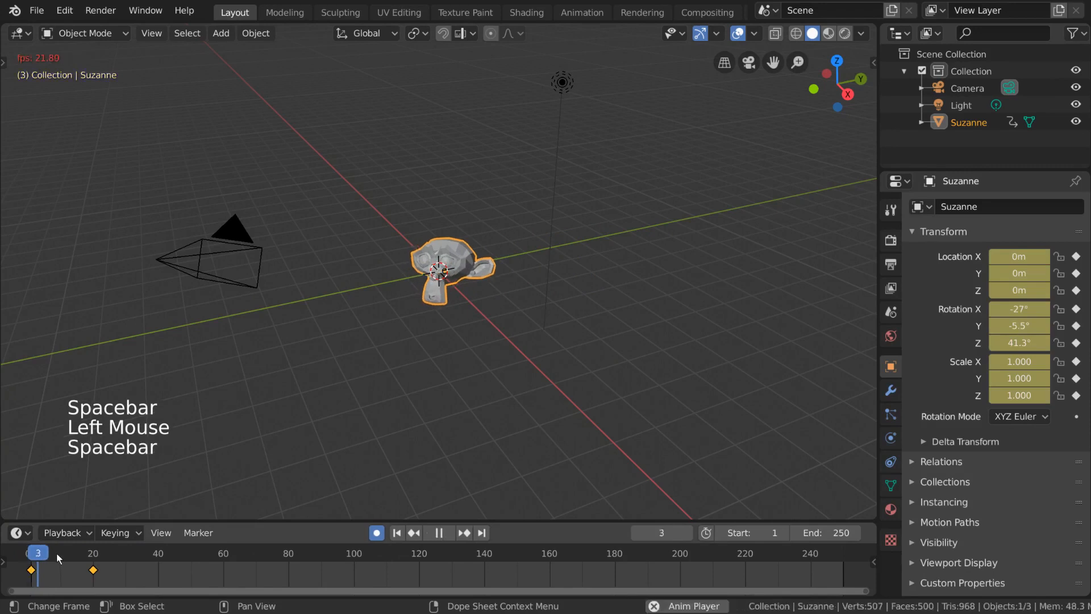
key(space)
click(29, 553)
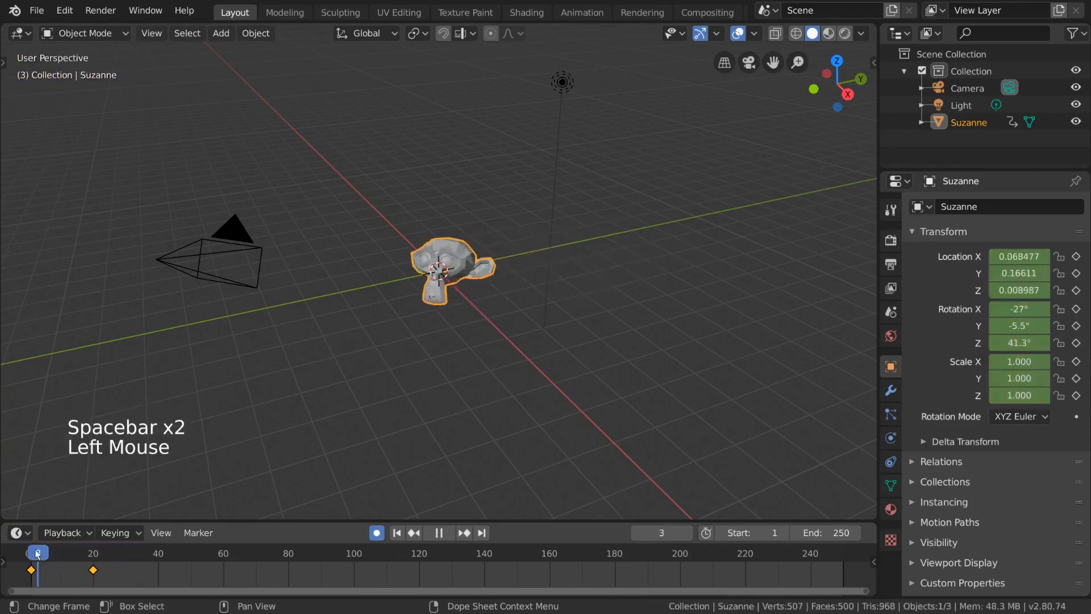
key(space)
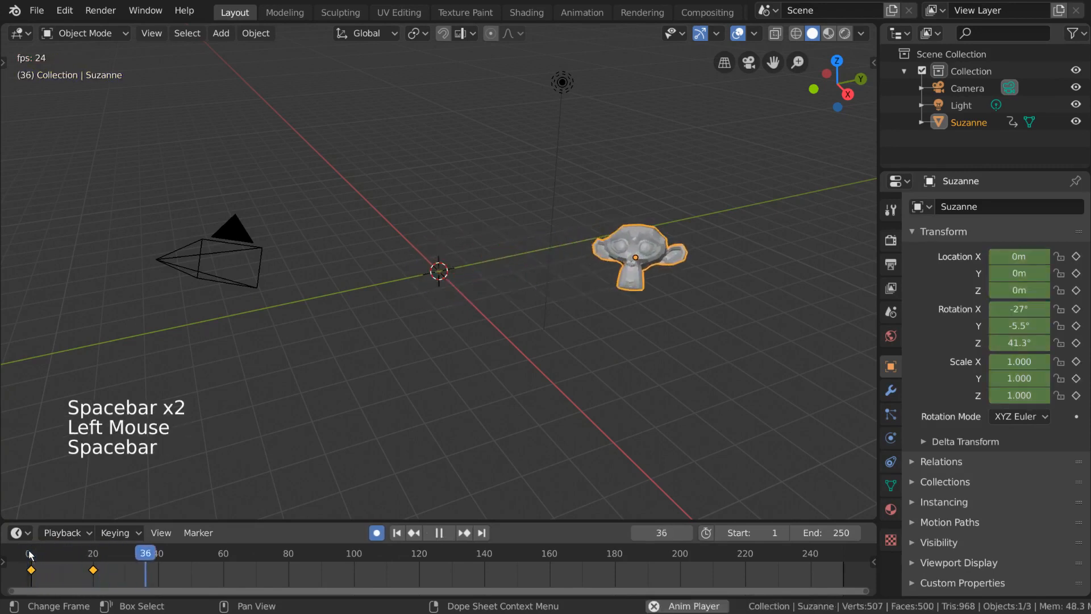
key(space)
click(30, 554)
key(space)
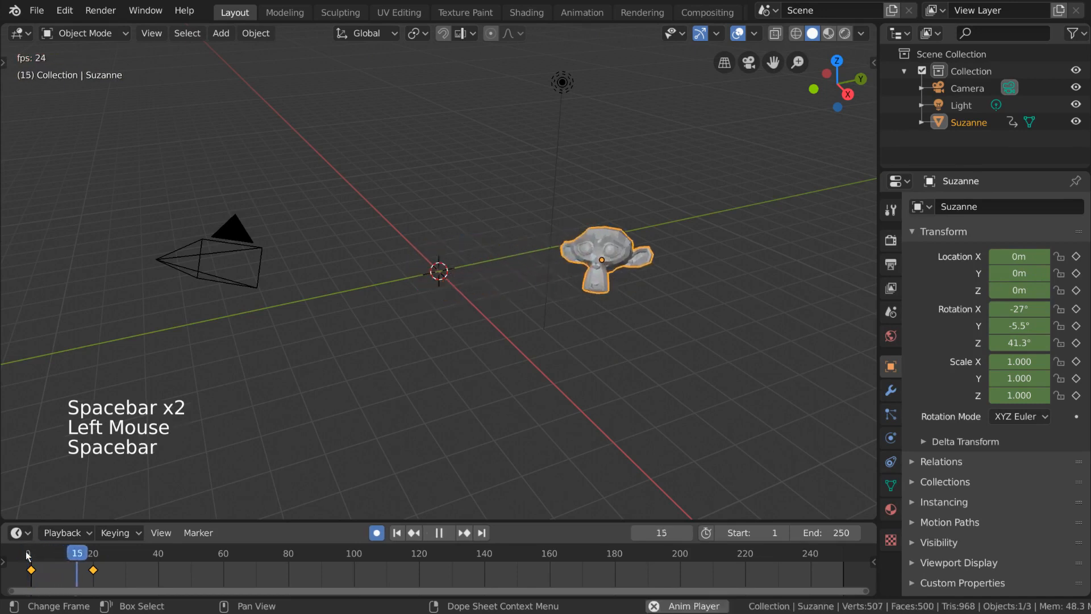
Rewind the animation several times during playback, replay it from the first keyframe, and stop it.
click(28, 554)
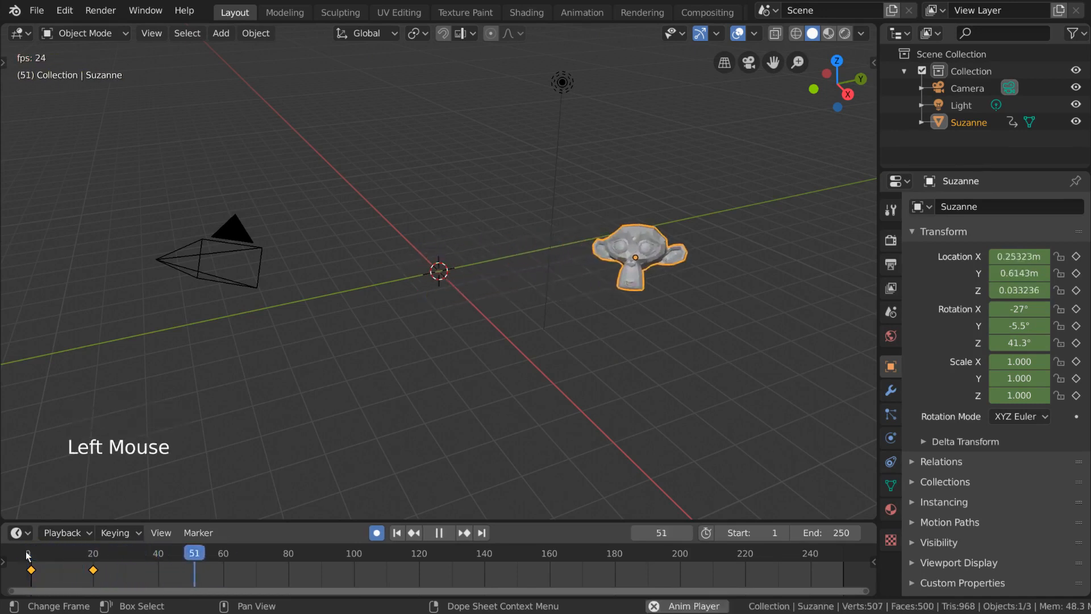
click(28, 554)
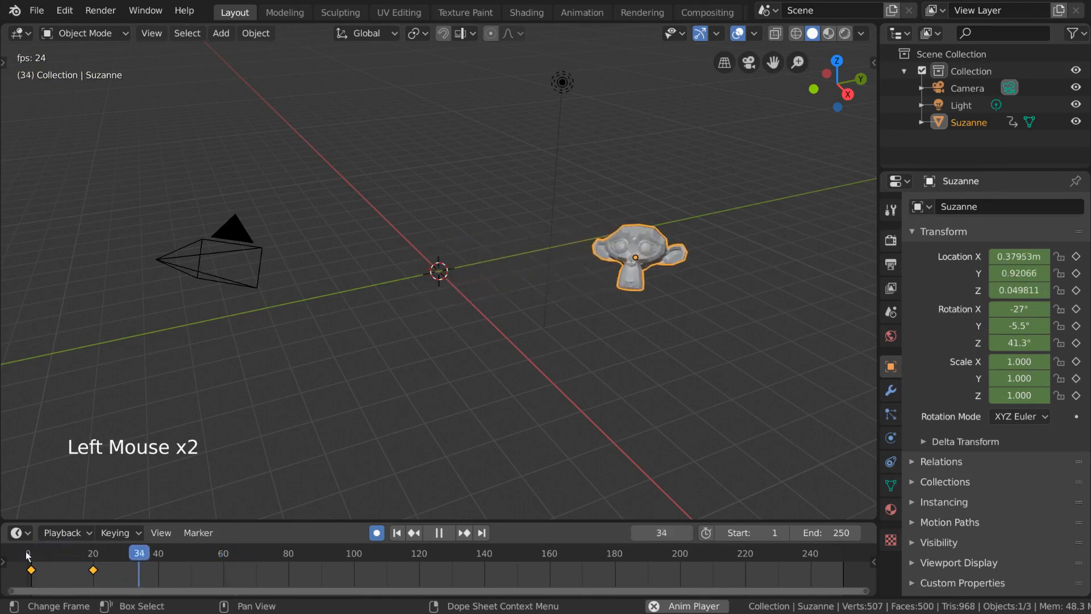
drag(236, 555, 28, 560)
drag(184, 552, 42, 554)
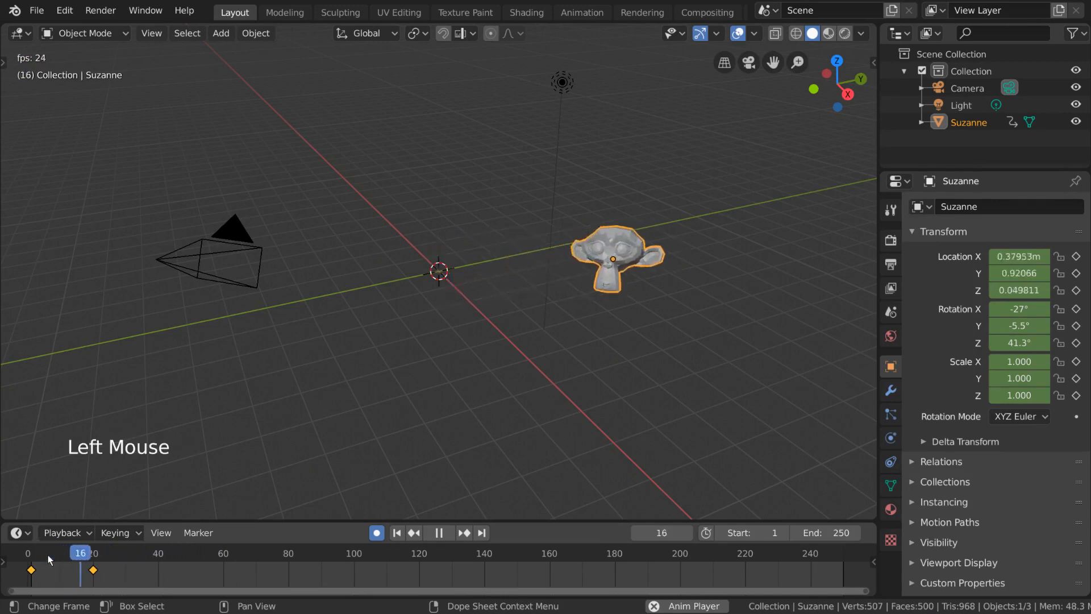
key(space)
click(33, 559)
key(space)
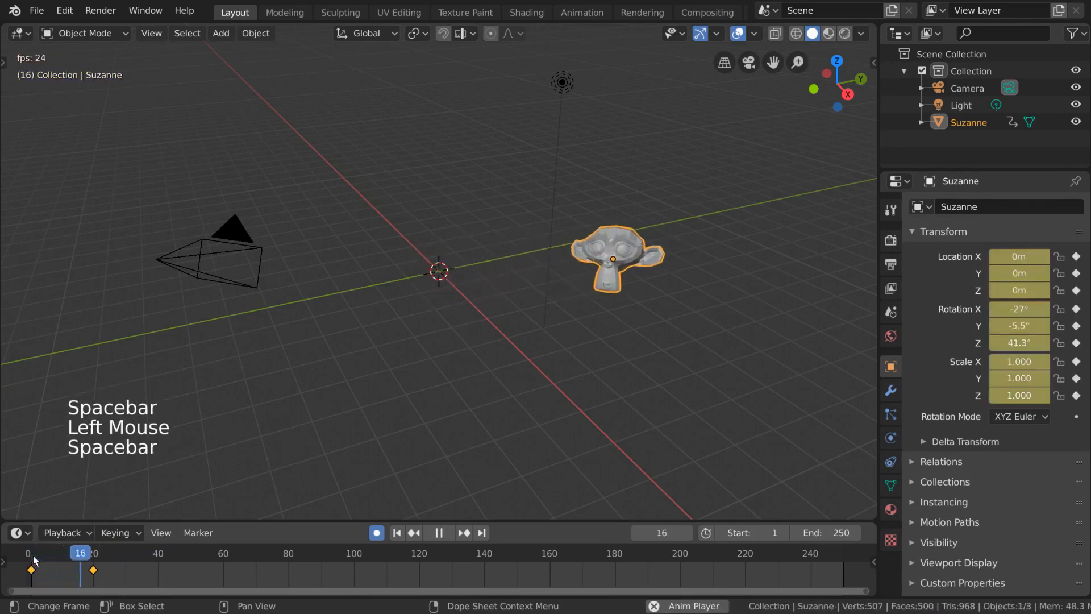
key(space)
click(32, 559)
key(space)
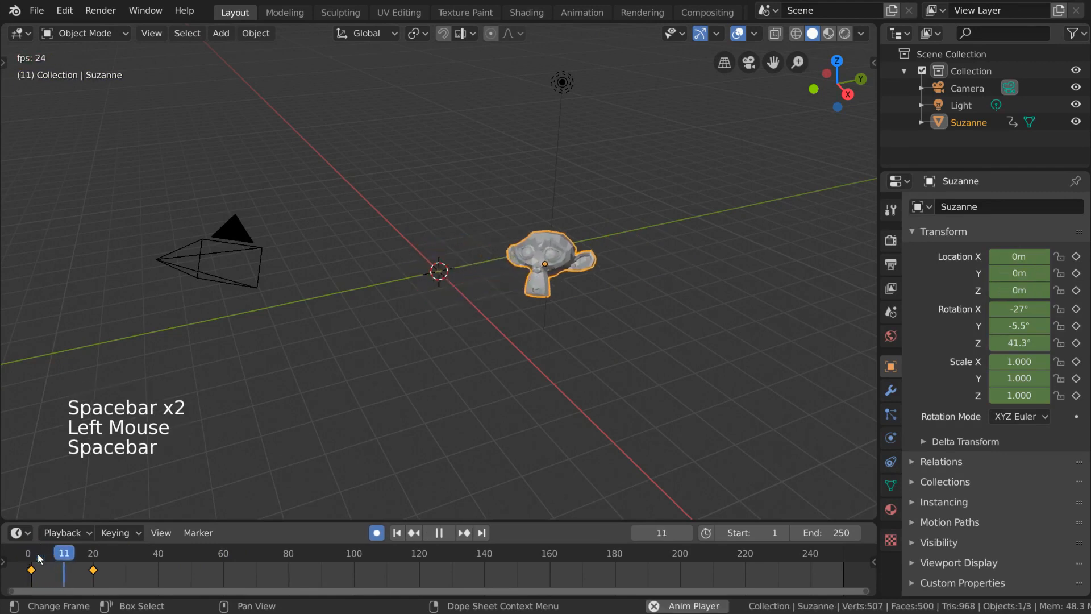
key(space)
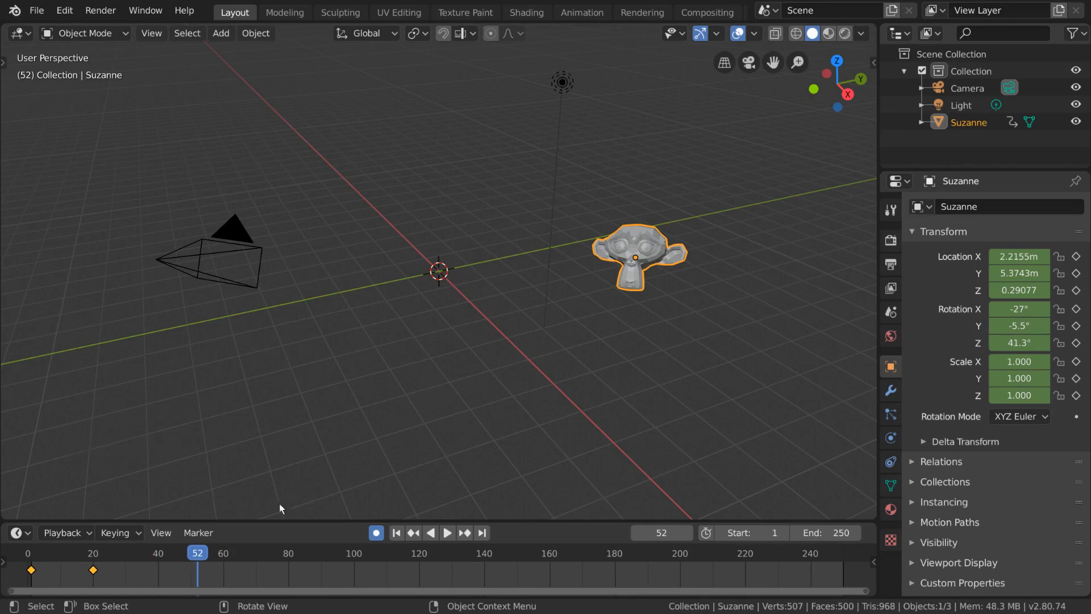
Move the current frame to 17 and delete the monkey's keyframe at frame 20.
drag(161, 554, 83, 560)
click(93, 569)
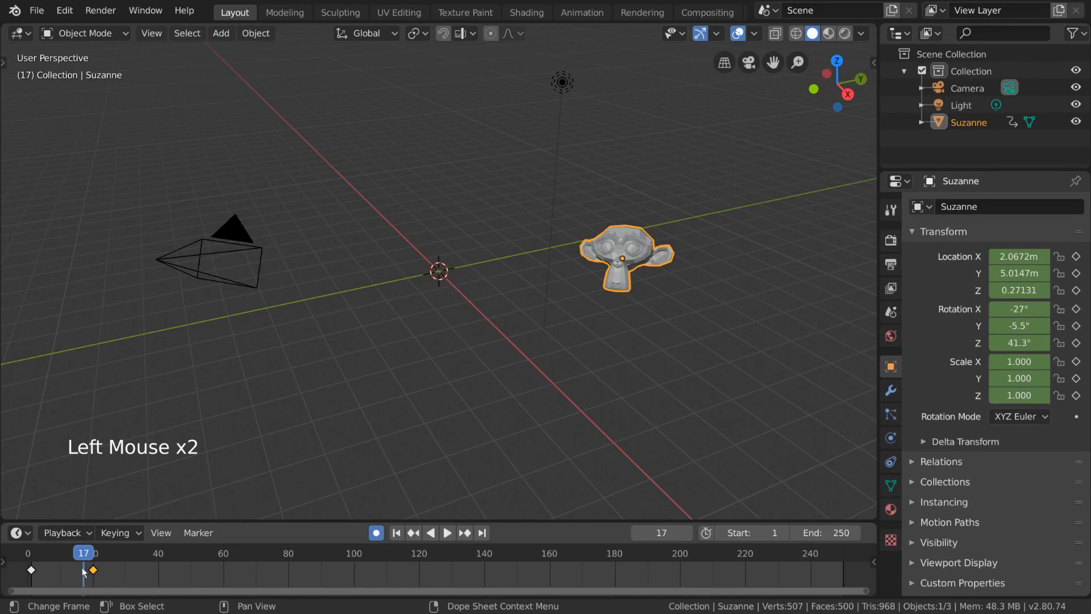
key(Delete)
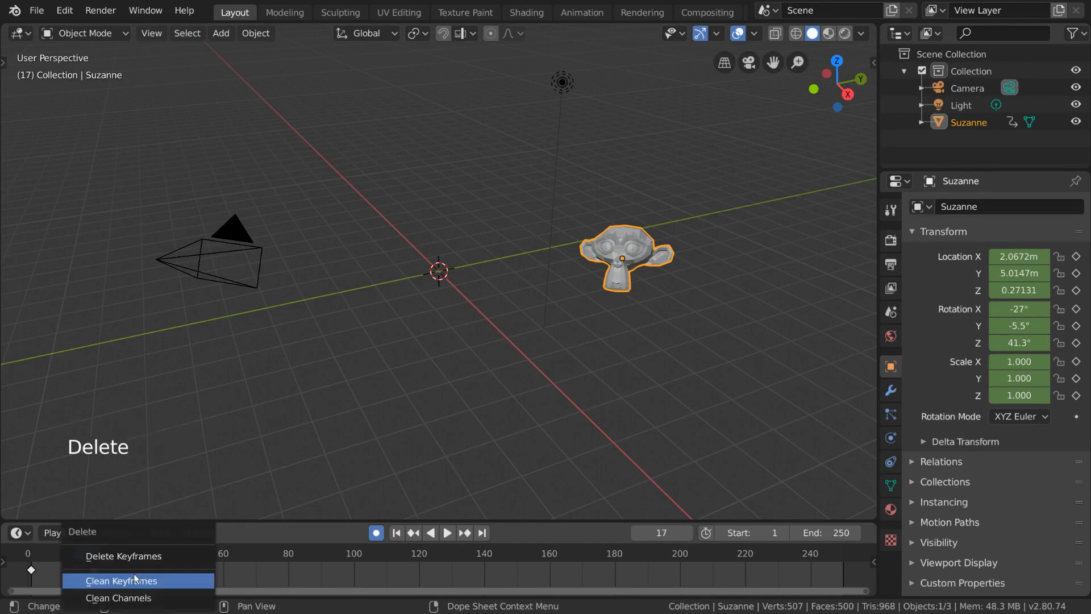
click(155, 557)
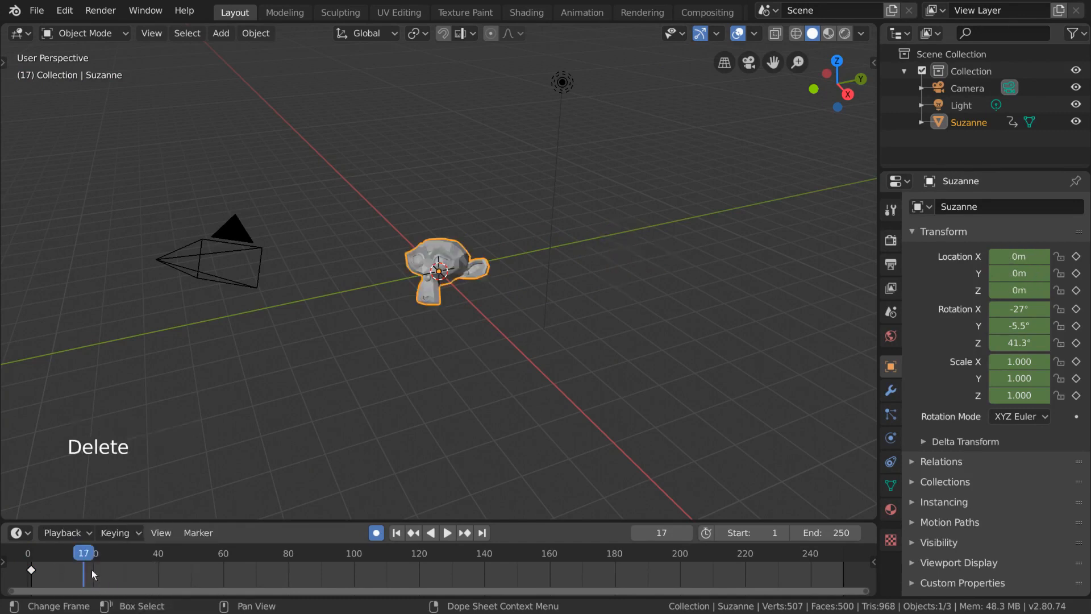
Undo the deletion of the monkey's keyframe and move the current frame to 20.
key(ctrl+z)
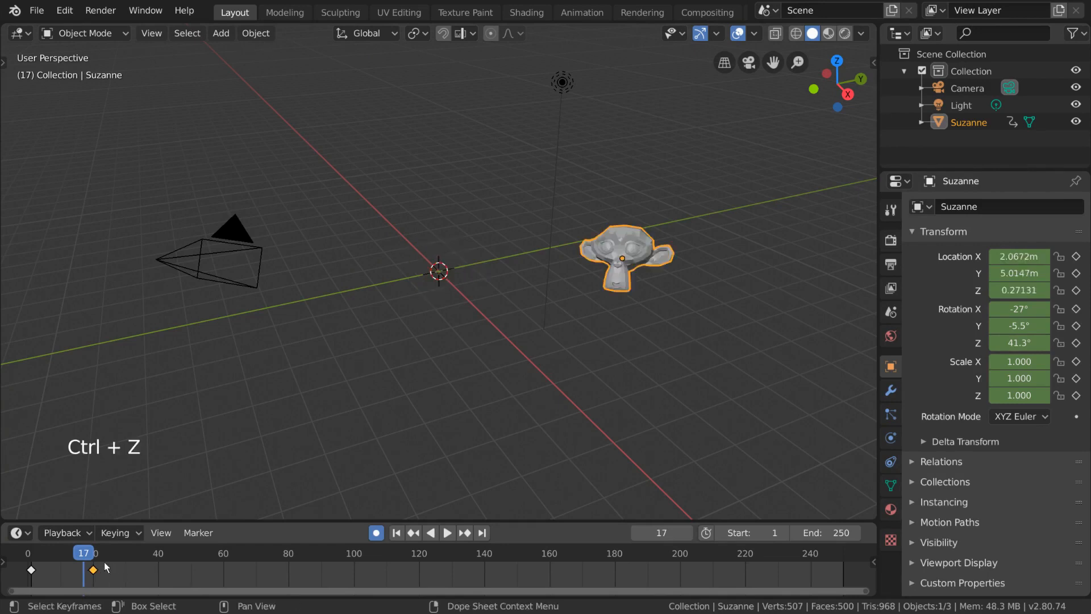
click(96, 557)
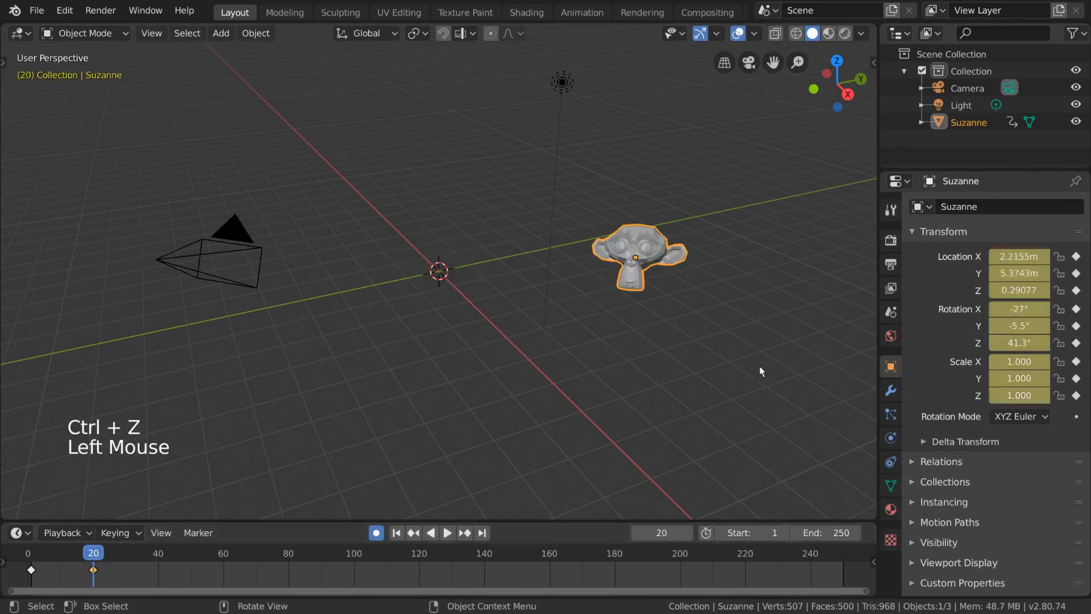
Delete only the monkey's rotation keyframes at frame 20, and undo that deletion.
right_click(1019, 326)
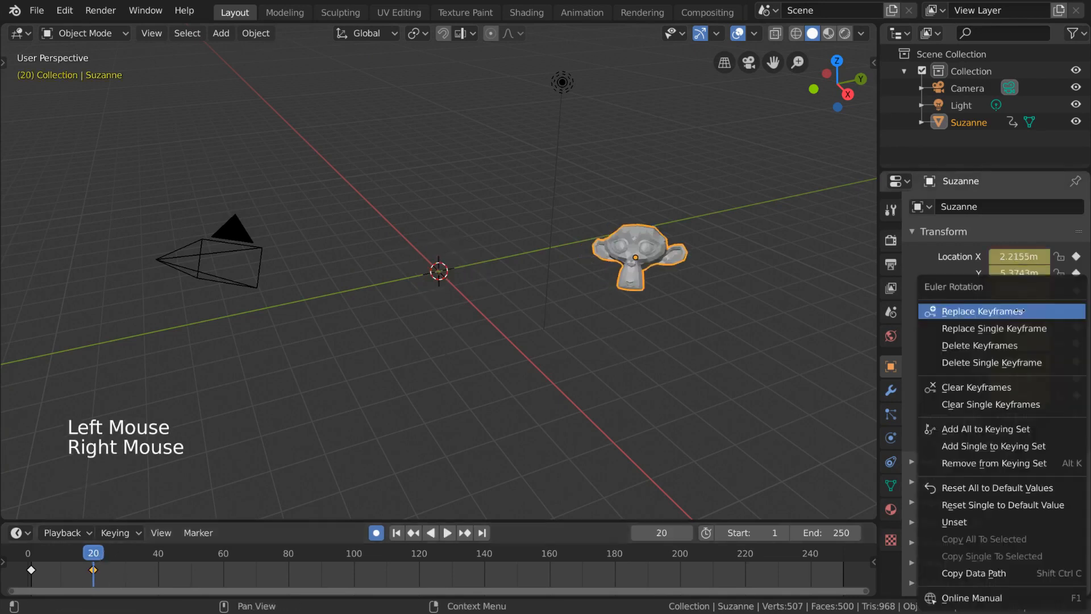
click(1031, 345)
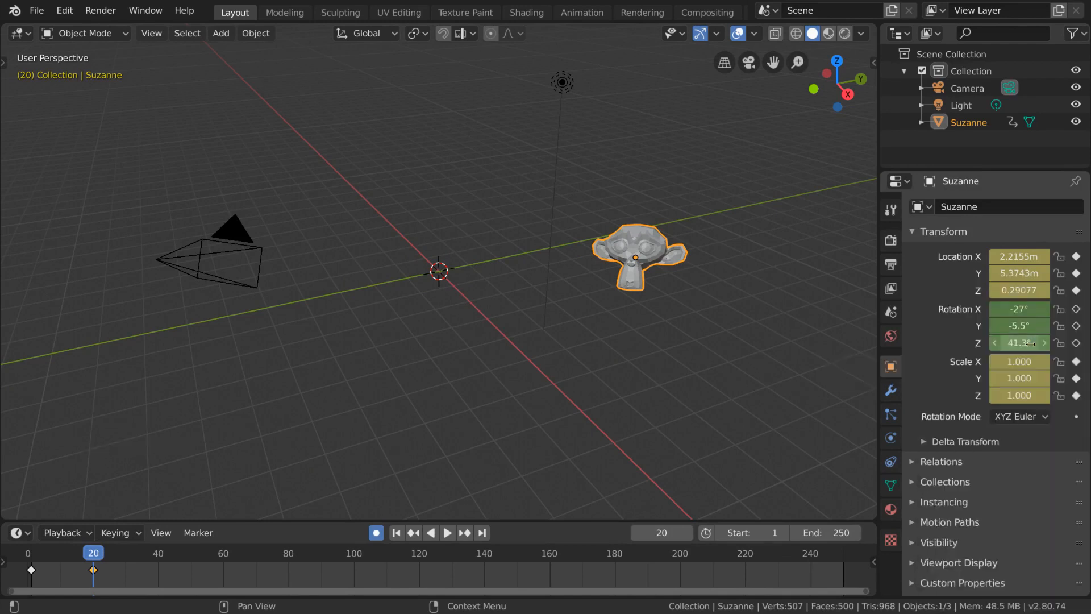
key(ctrl+z)
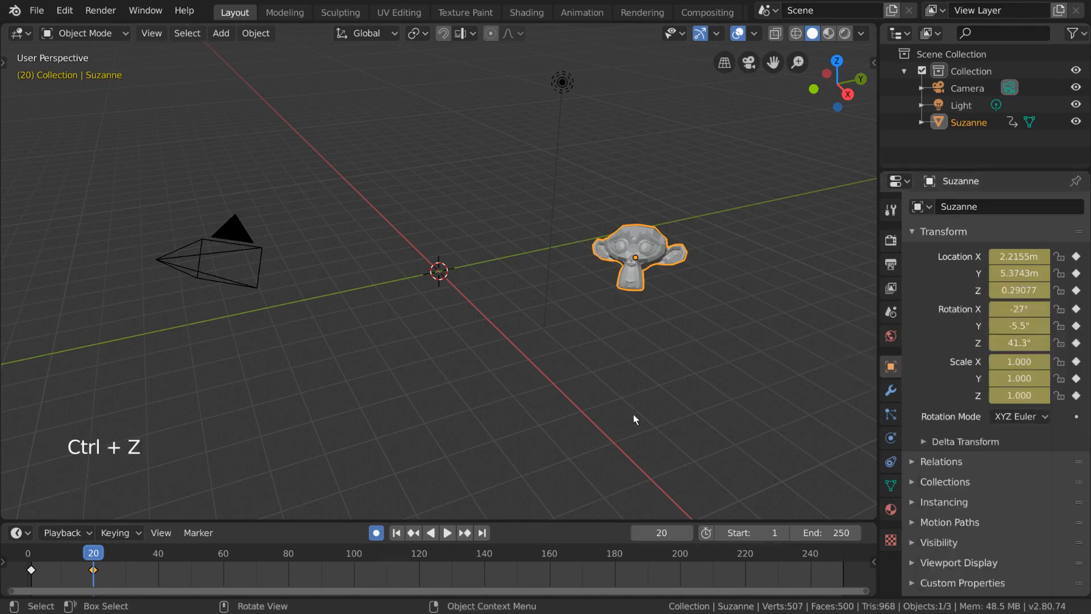
Clear all rotation keyframes from the monkey's animation, and undo the clearing.
right_click(1014, 308)
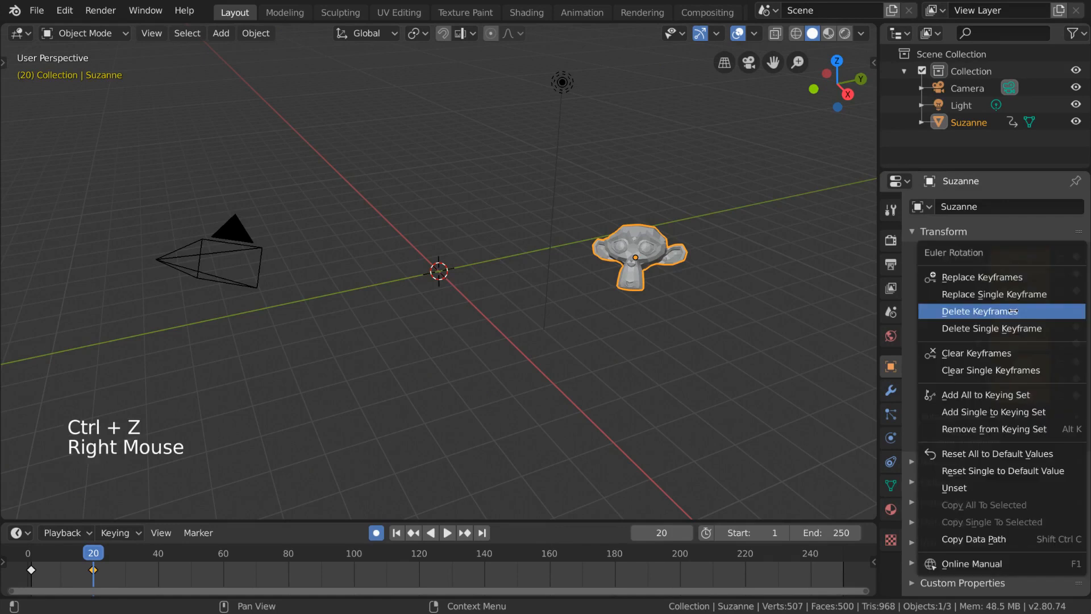
click(1025, 353)
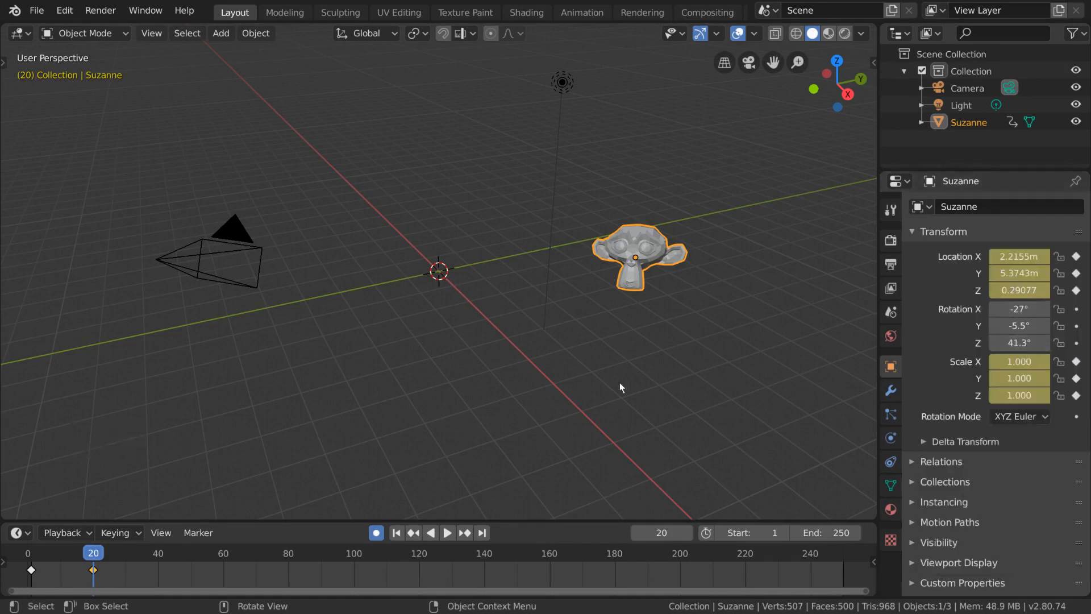
key(ctrl+z)
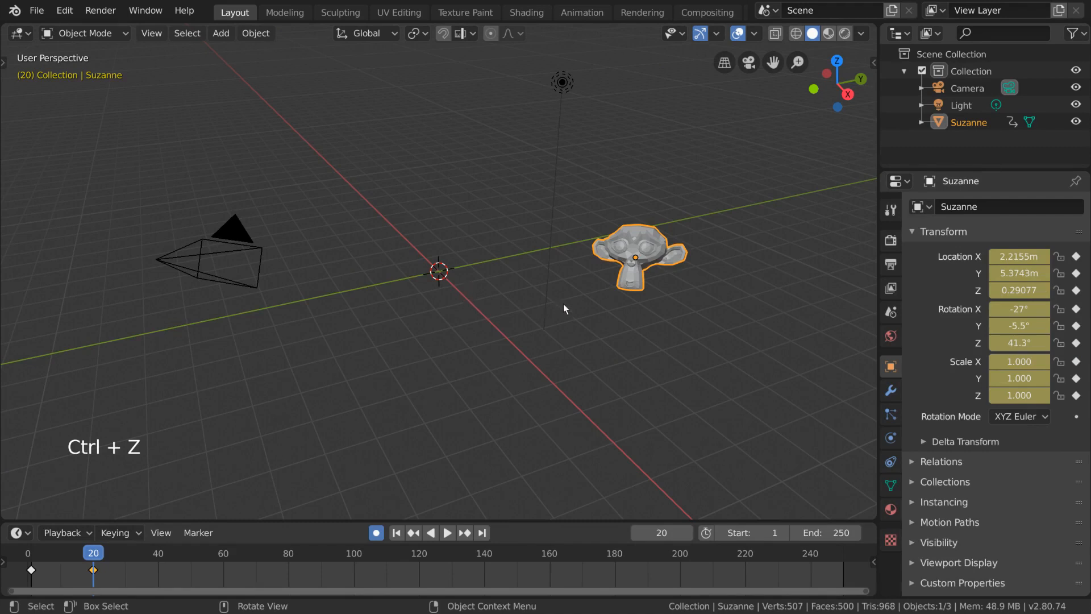
Delete all of the monkey's keyframes at frame 20 with the object's Delete Keyframes command, and undo the deletion.
right_click(339, 256)
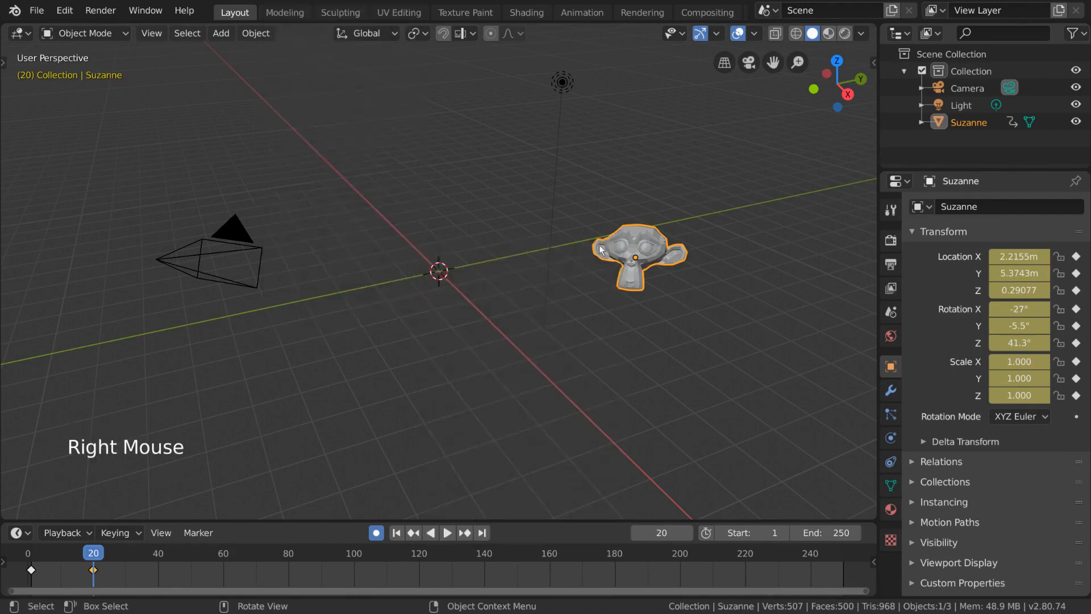
click(260, 37)
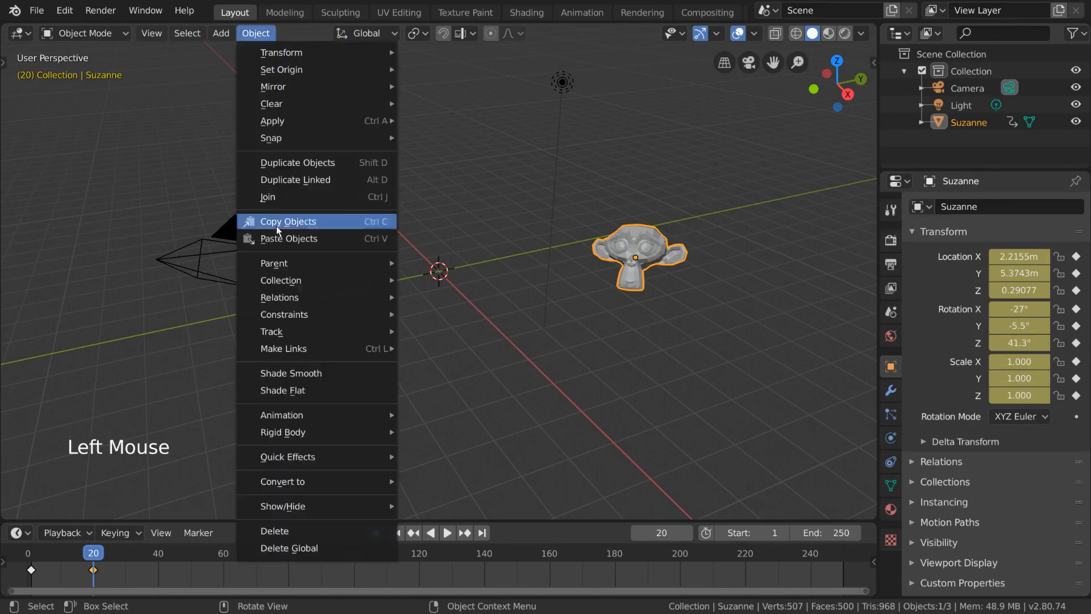
mouse_move(300, 423)
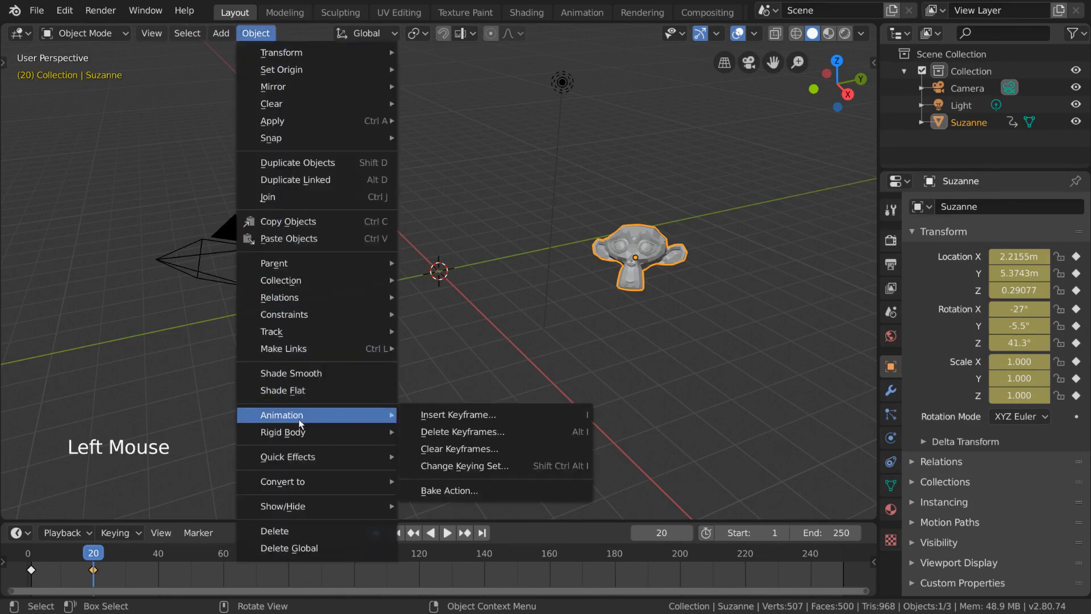
click(527, 435)
click(527, 431)
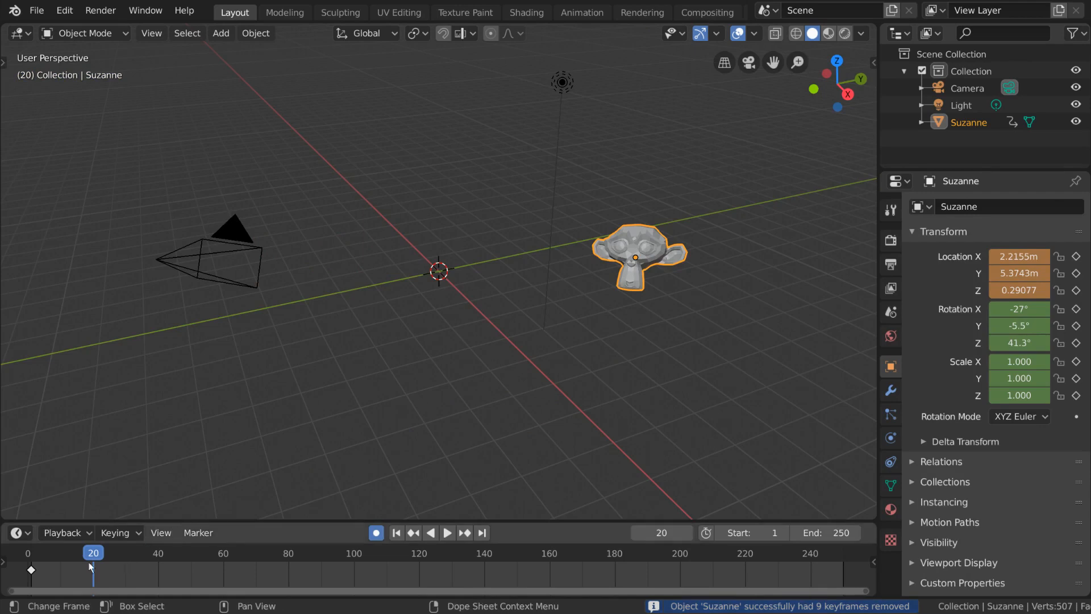
key(ctrl+z)
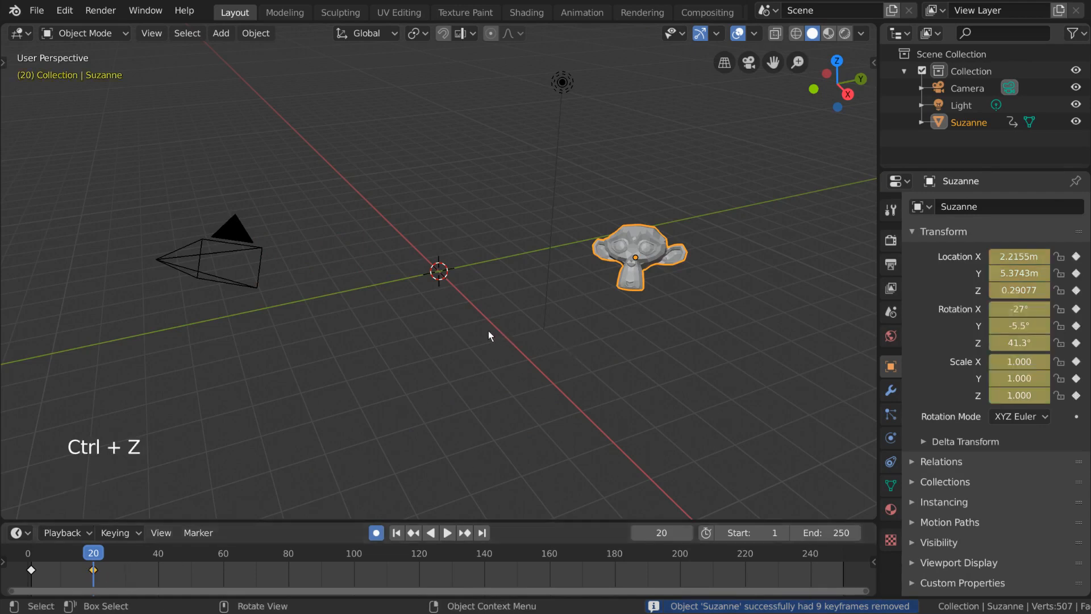
Delete the monkey's keyframe at frame 20 again, scrub the timeline from the start to check the motion, and undo the deletion.
key(alt)
key(alt+i)
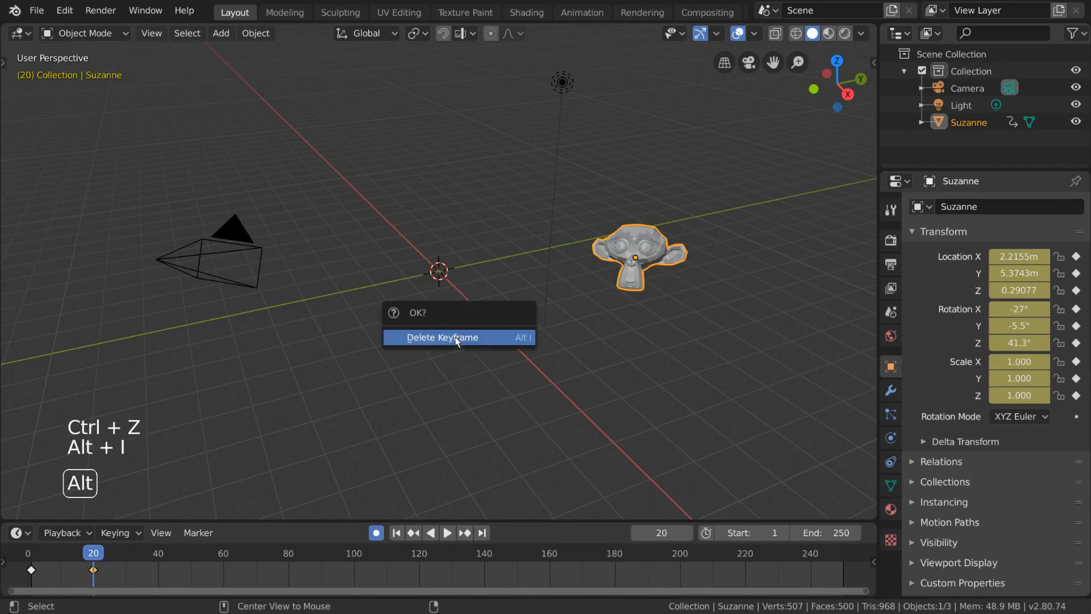
click(507, 338)
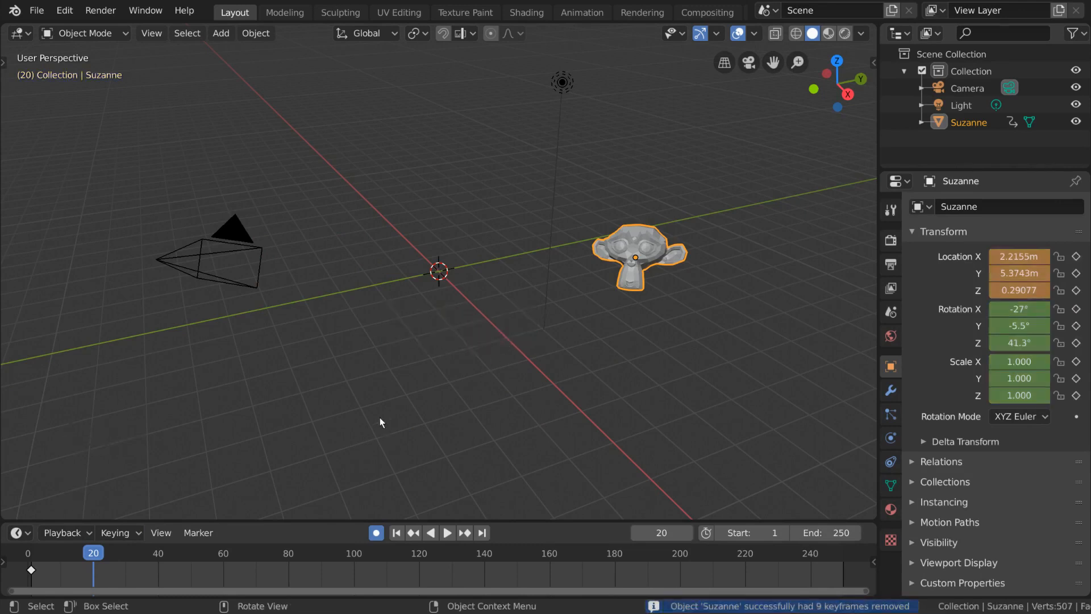
drag(34, 554, 114, 557)
key(ctrl+z)
key(ctrl+z)
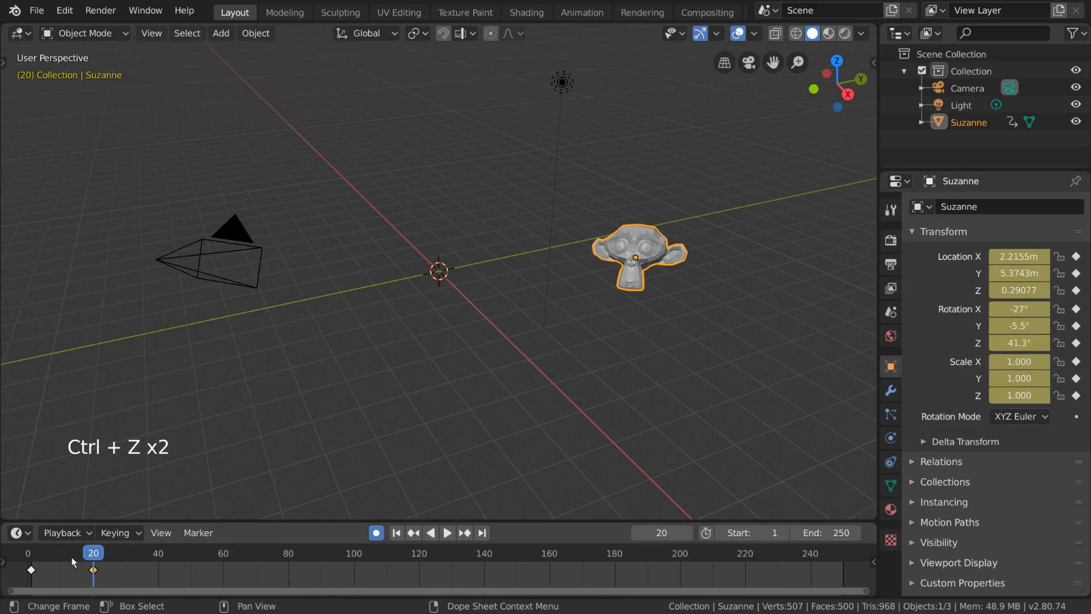
Move the current frame to 15 and select the monkey's keyframes at frames 20 and 1 one at a time.
mouse_move(72, 557)
mouse_down()
mouse_move(82, 554)
mouse_move(26, 557)
mouse_move(76, 558)
mouse_up()
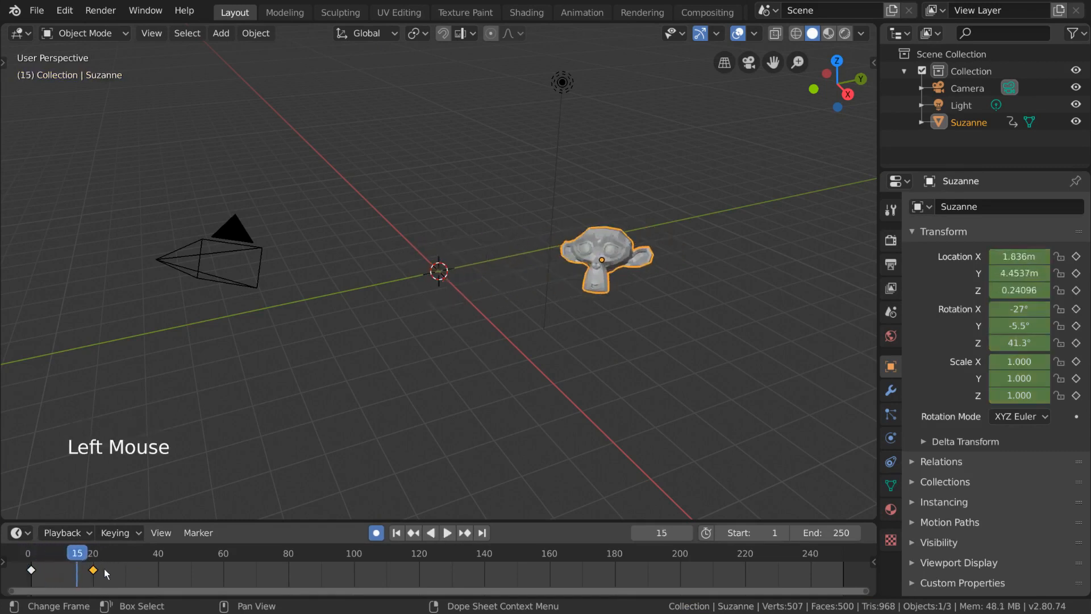
click(93, 570)
click(194, 534)
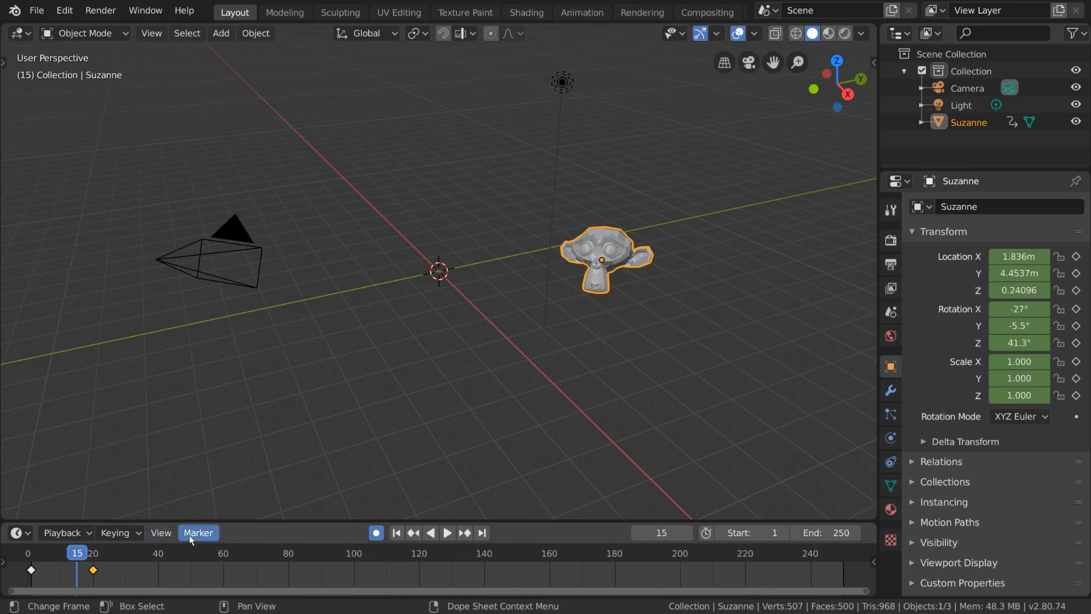
click(30, 570)
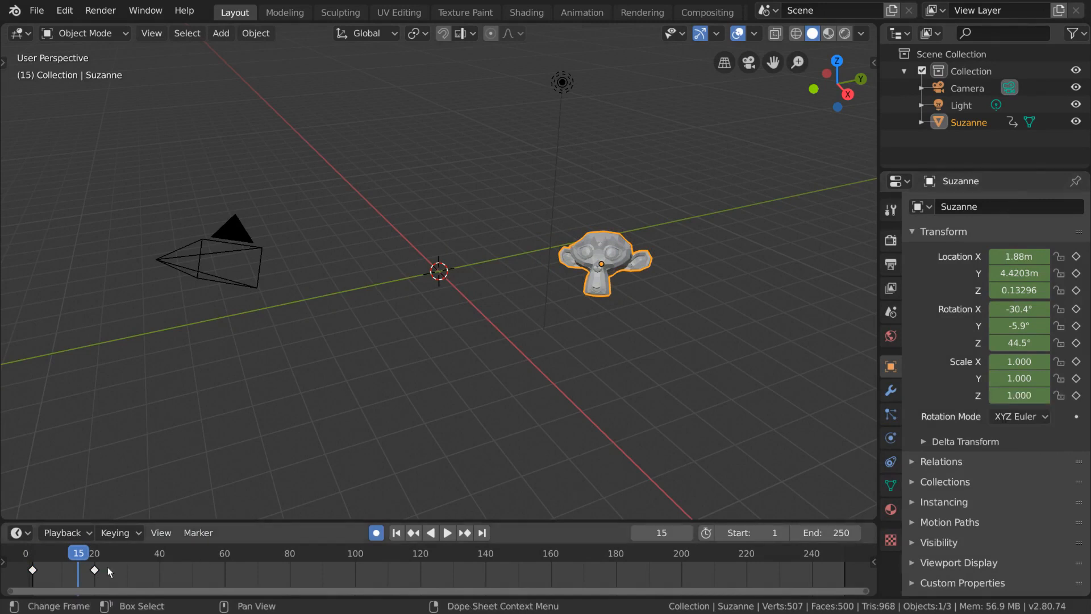
Set the type of the monkey's keyframe at frame 20 to Extreme.
click(95, 570)
right_click(221, 570)
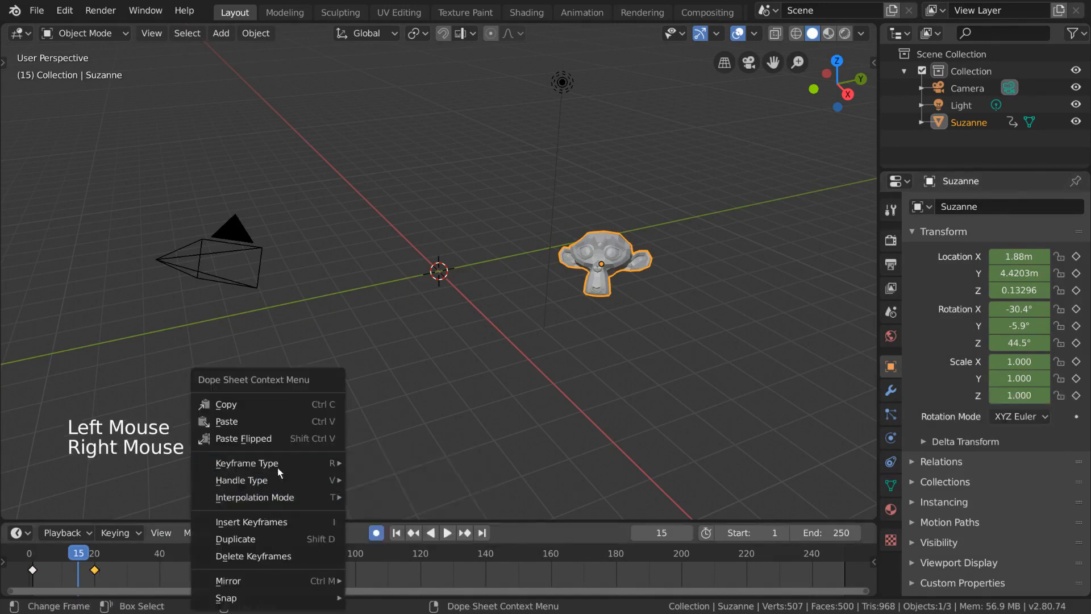
mouse_move(303, 464)
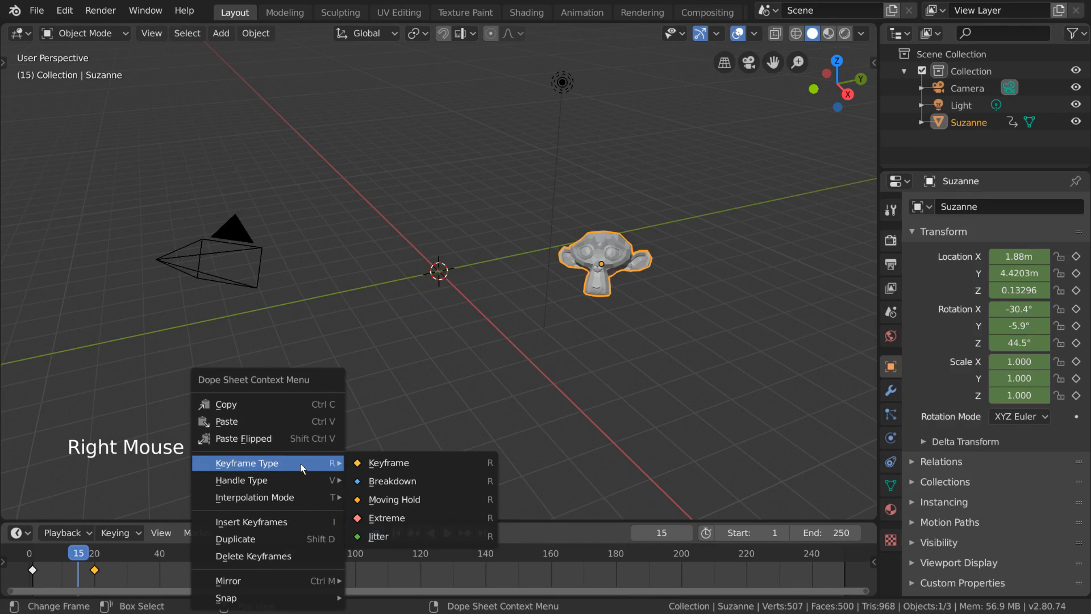
click(452, 521)
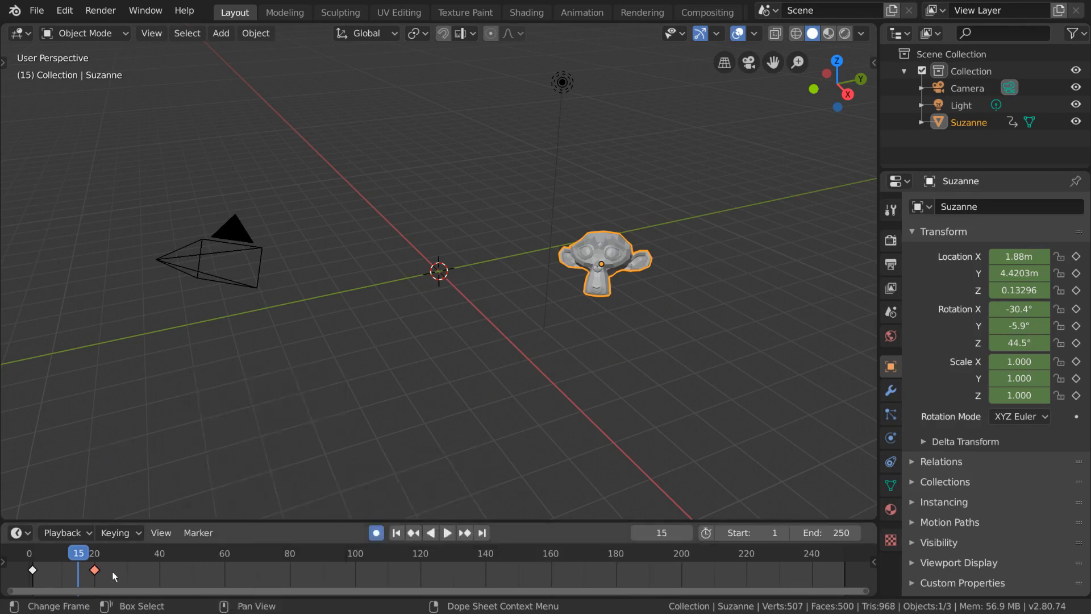
Set the type of the monkey's first keyframe, at frame 1, to Jitter.
click(33, 570)
right_click(304, 571)
mouse_move(318, 464)
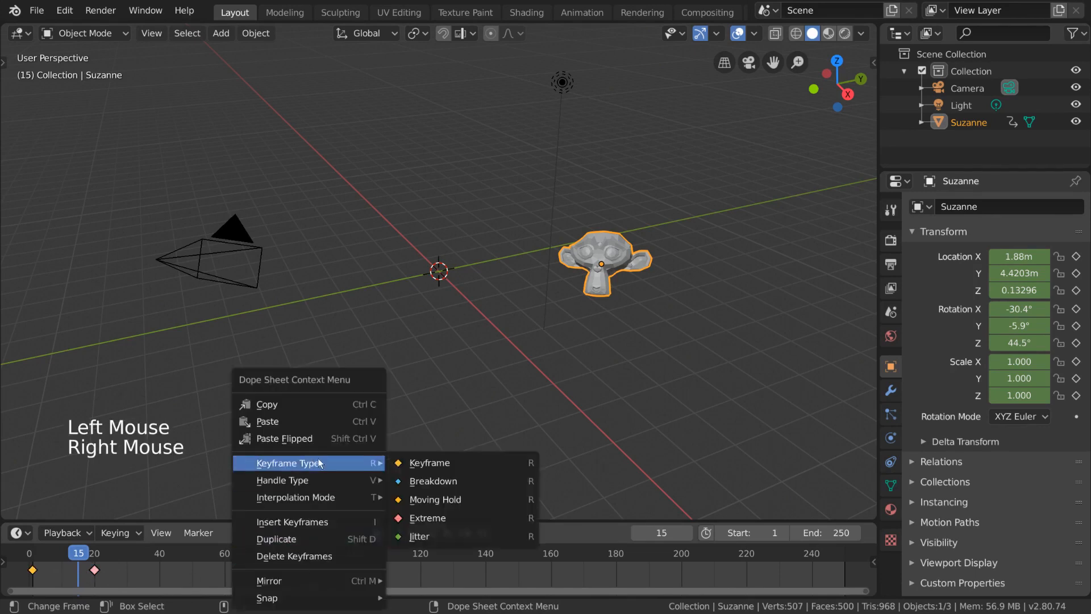
click(438, 537)
Select only the keyframe at frame 20 and set its type to Breakdown.
click(94, 570)
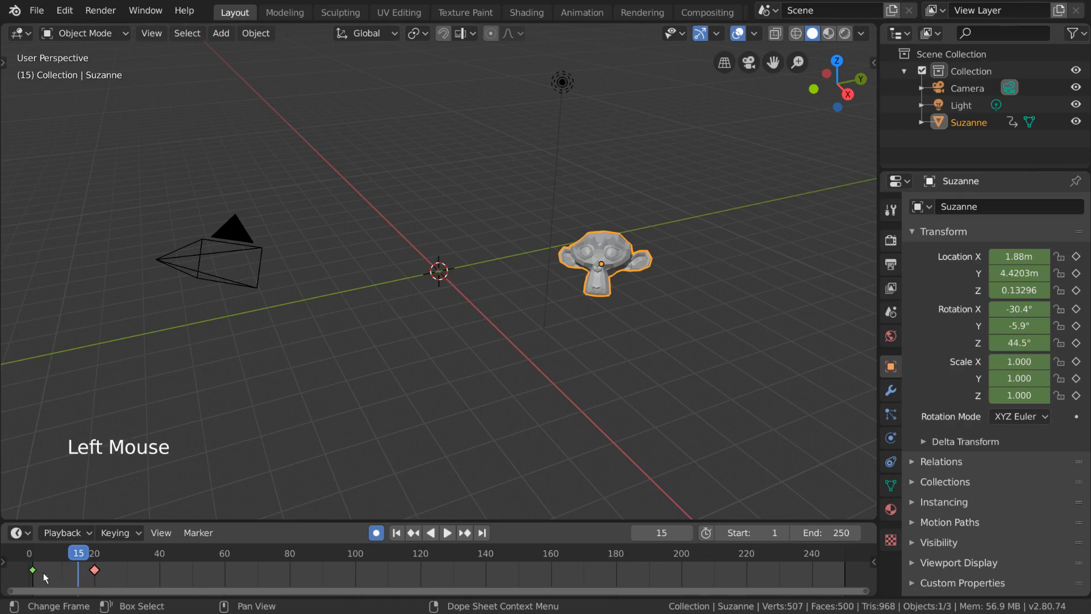
shift+click(33, 570)
click(94, 570)
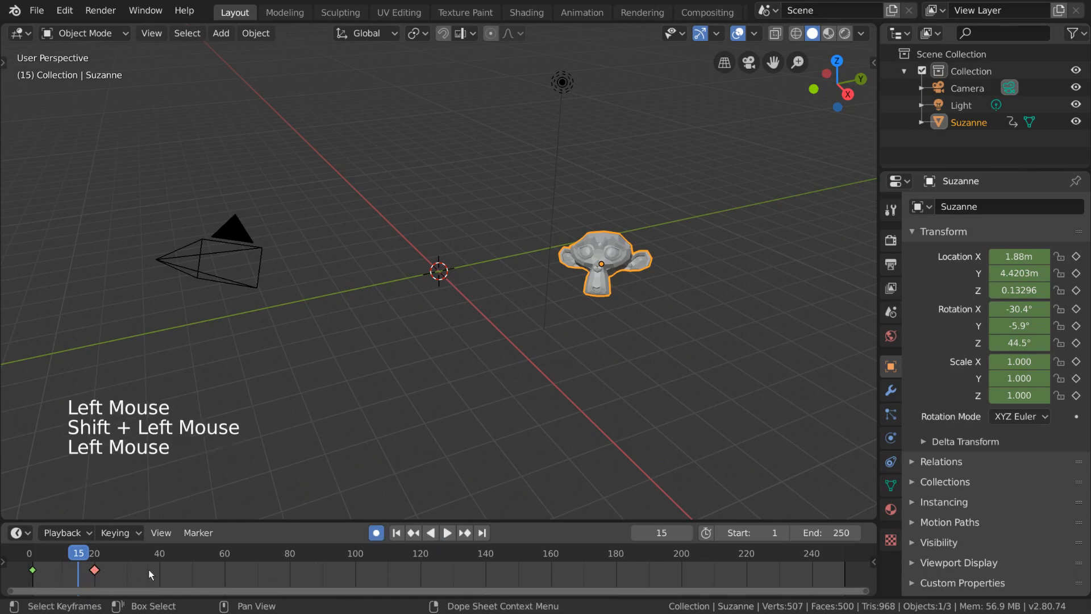
key(r)
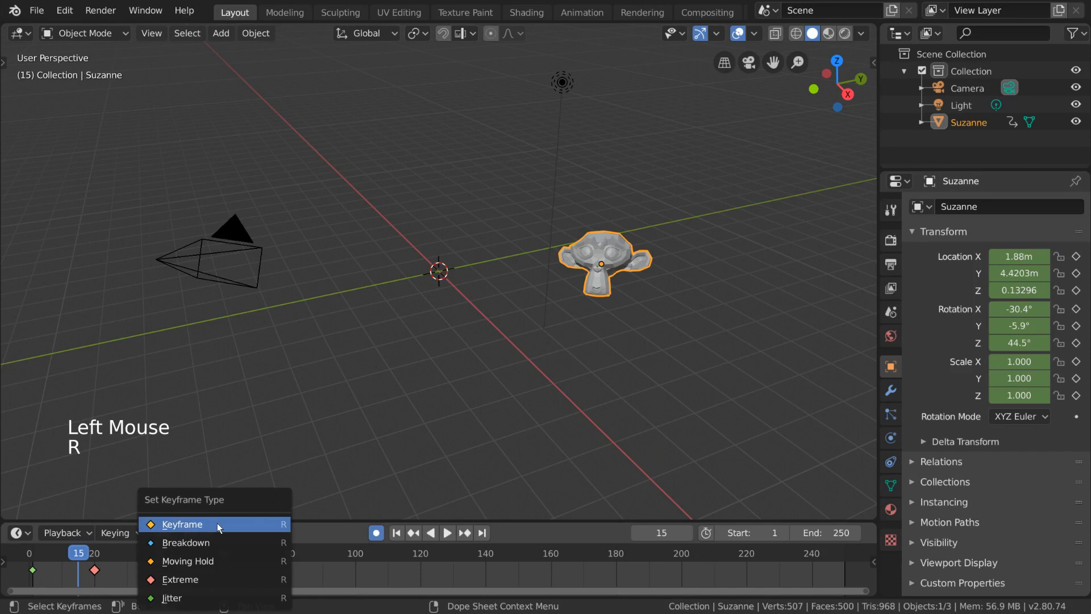
click(220, 544)
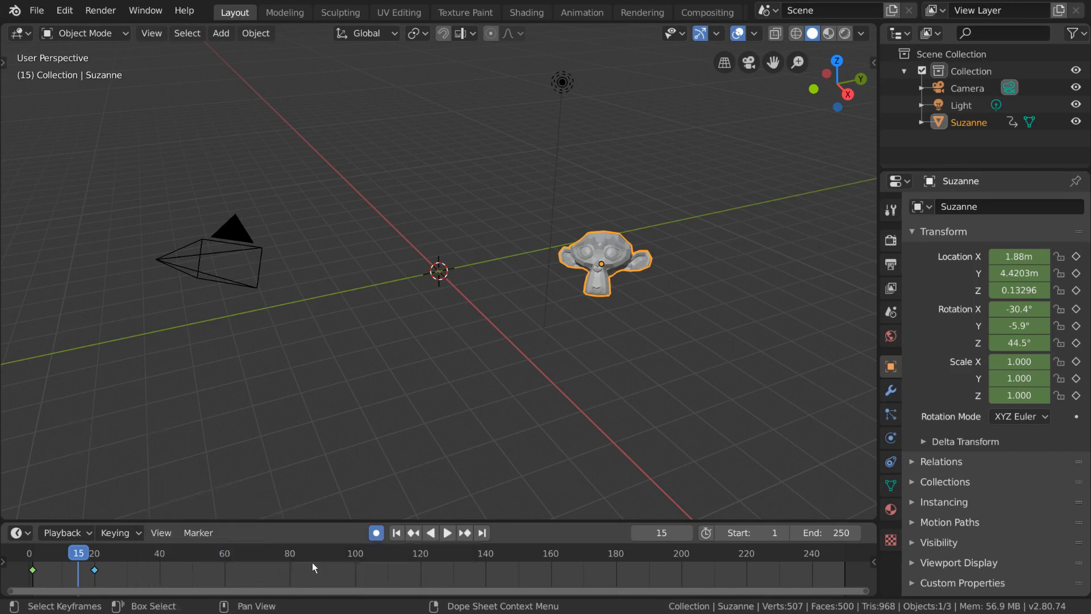
Add the keyframe at frame 1 to the selection and set both keyframes to the Moving Hold type.
shift+click(34, 570)
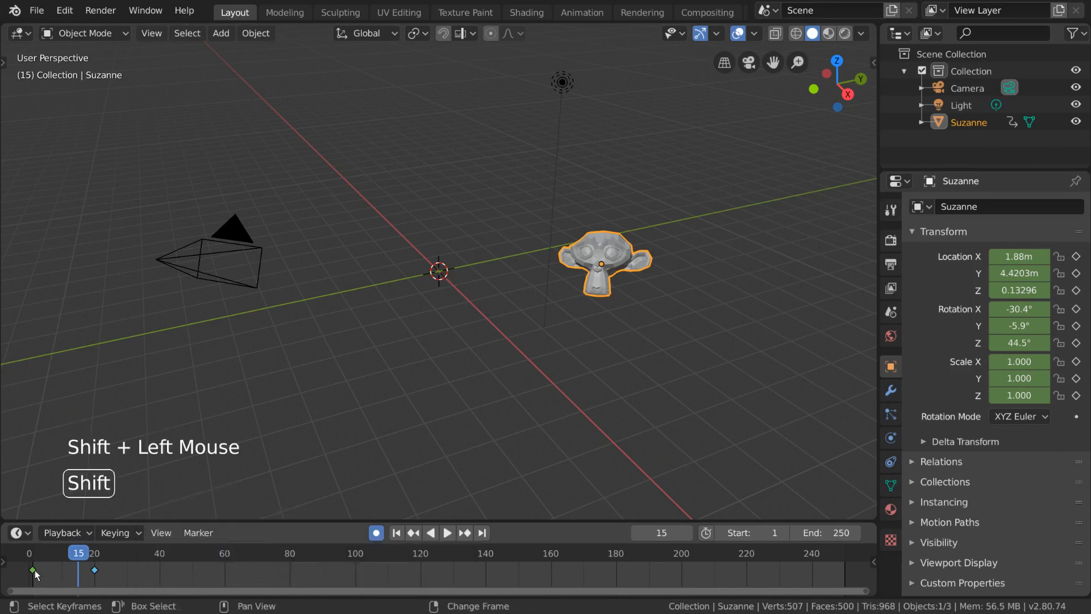
key(r)
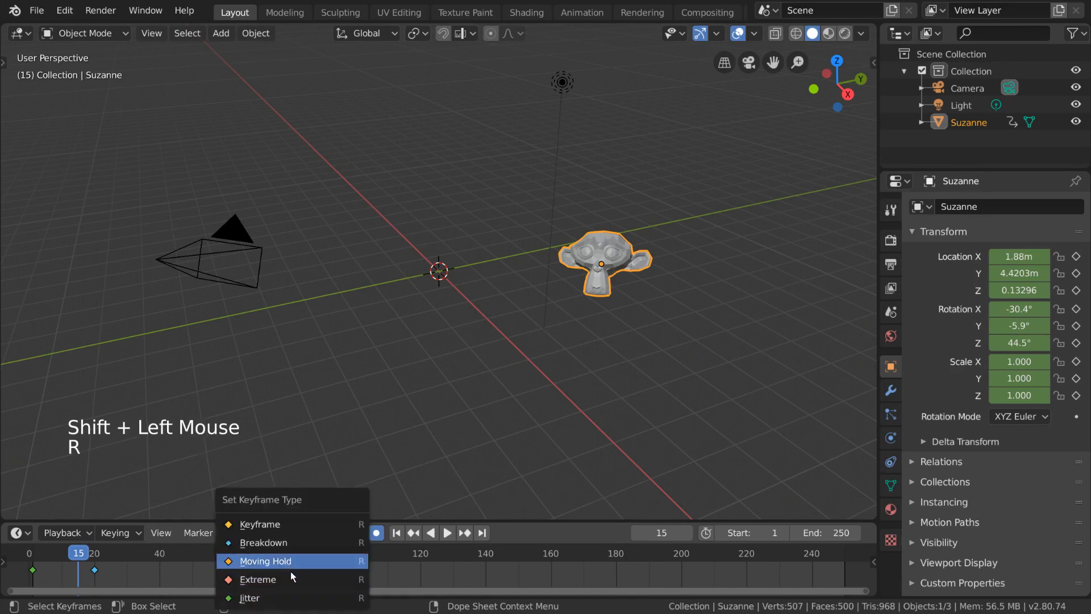
click(290, 578)
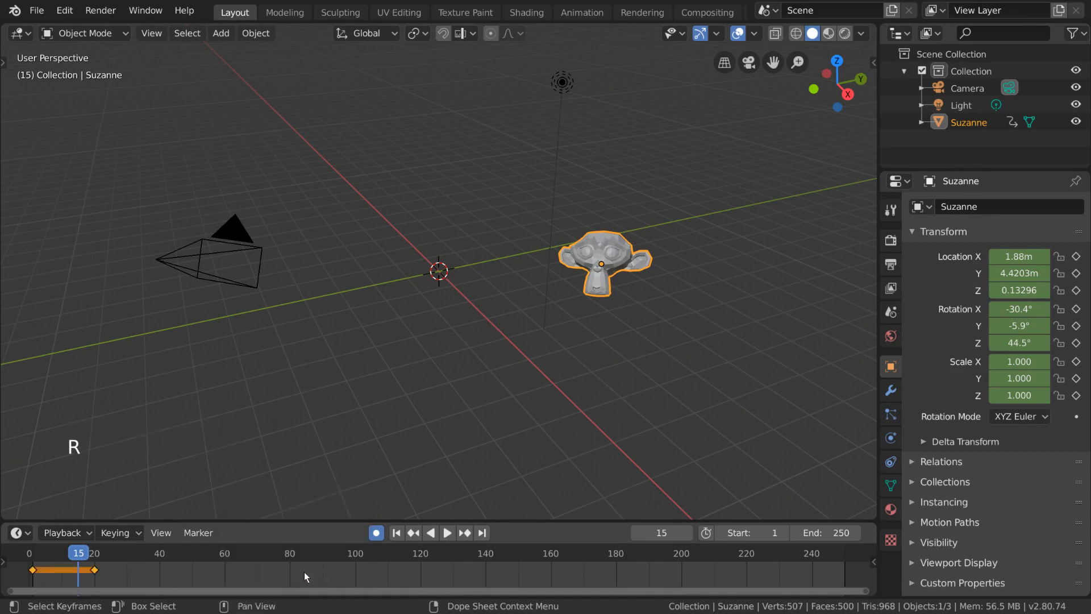